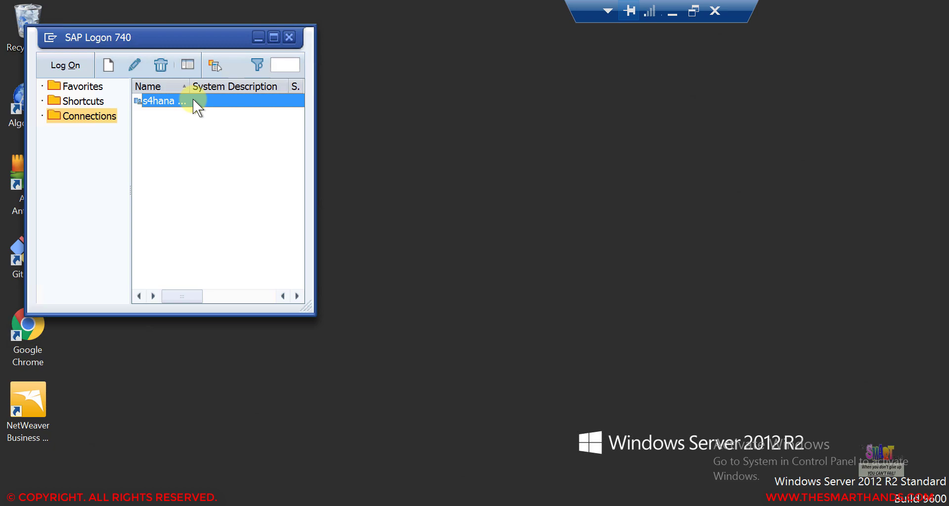
# - Log on to s4hana in client 800 with the saved user name and the account password
pyautogui.doubleClick(193, 100)
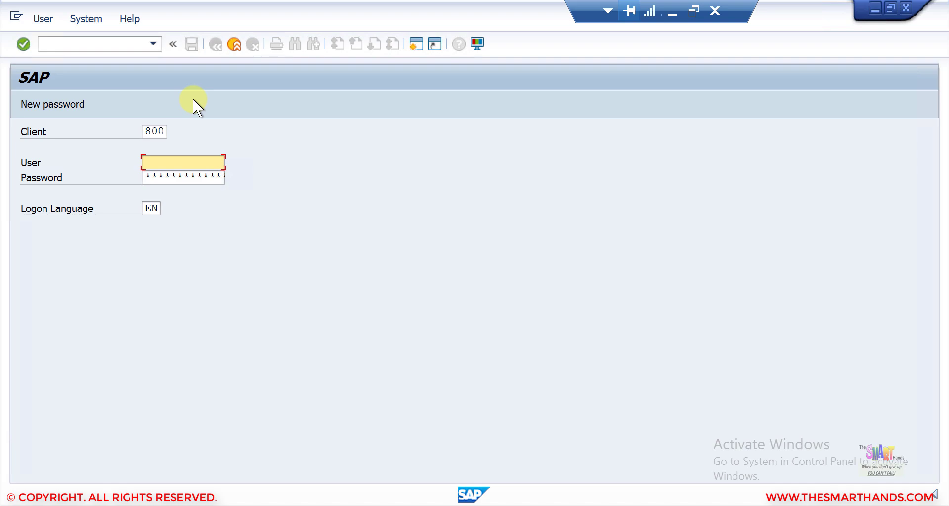
pyautogui.press('BackSpace')
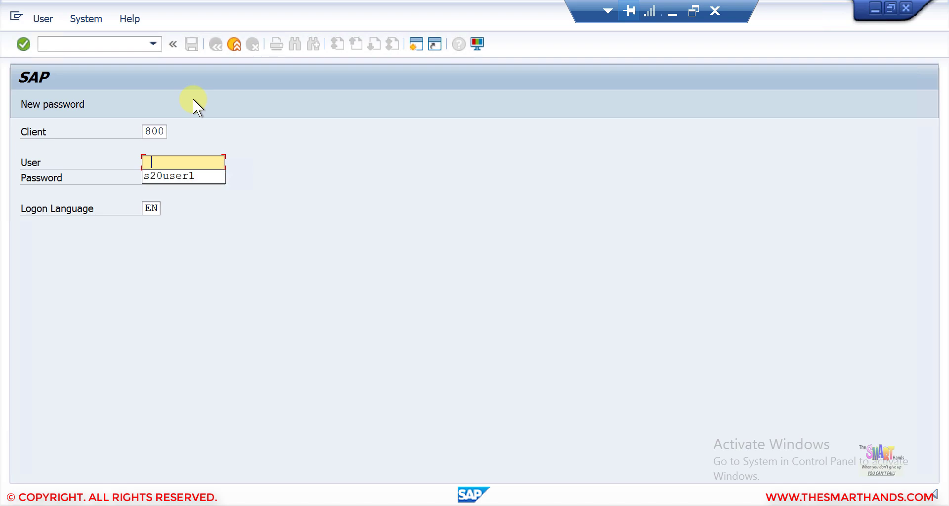
pyautogui.press('Down')
pyautogui.press('Return')
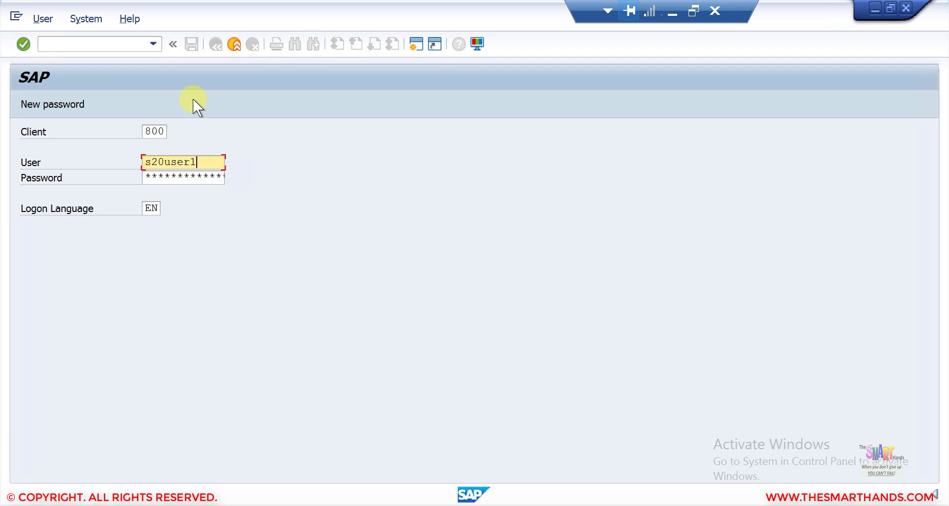
pyautogui.press('Tab')
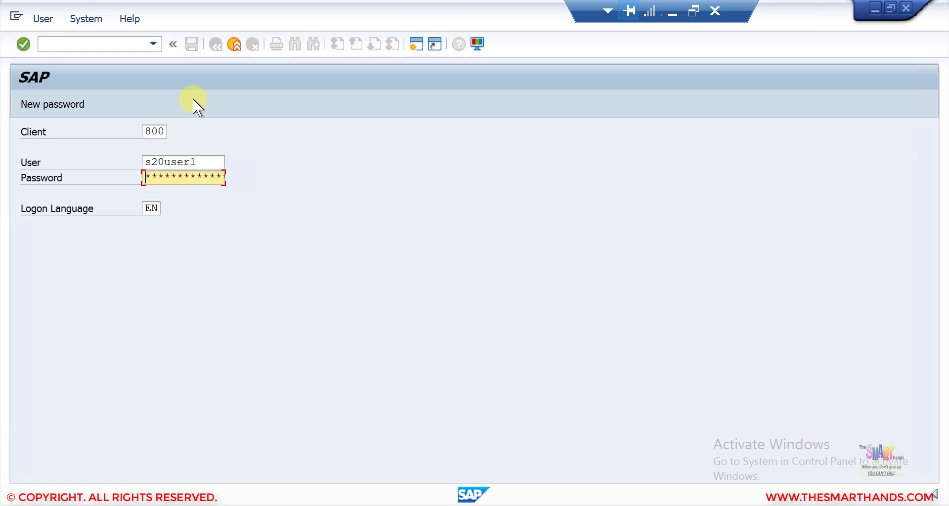
pyautogui.write('***********')
pyautogui.press('Return')
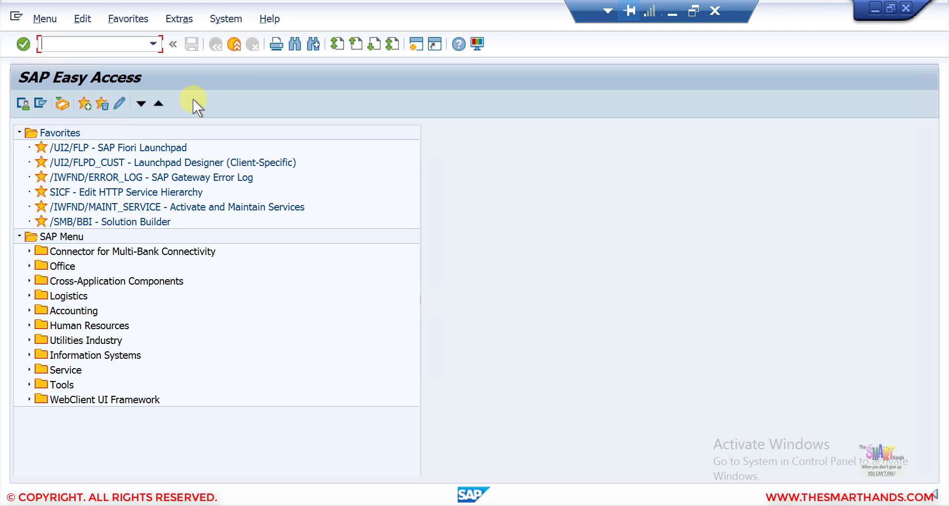
# - Drill into Logistics > Sales and Distribution > Sales > Order and launch VA01 - Create
pyautogui.click(29, 281)
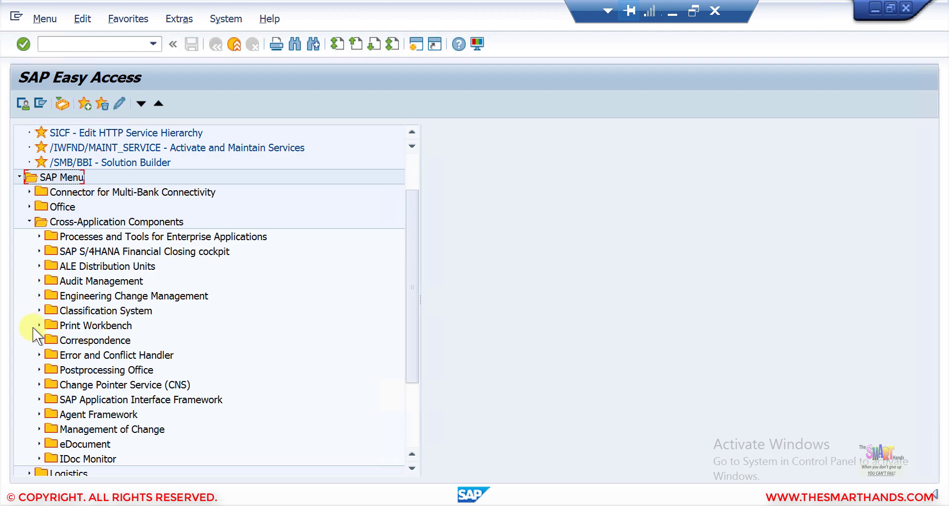
pyautogui.click(28, 222)
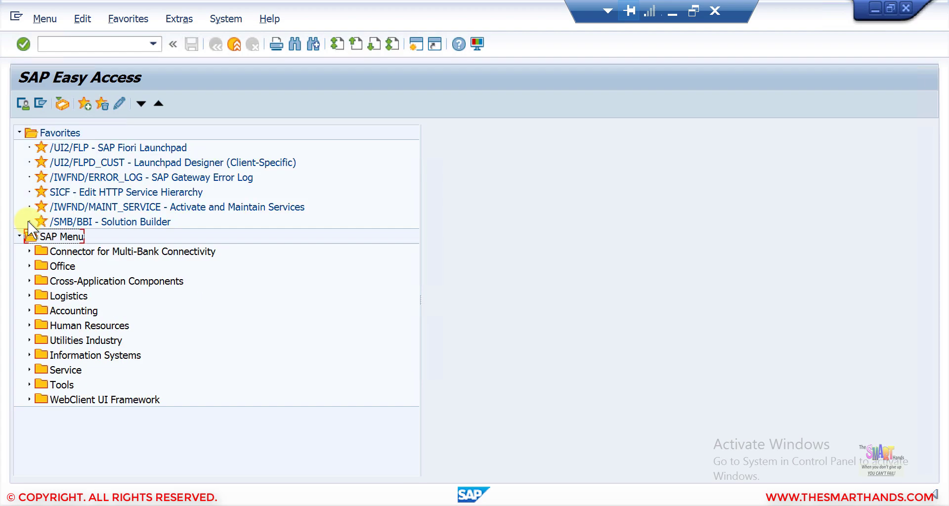
pyautogui.click(28, 296)
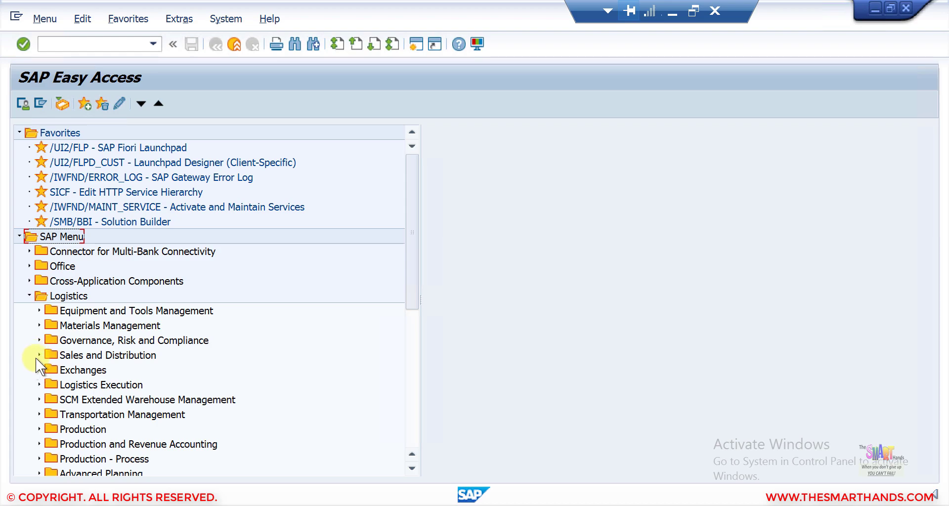
pyautogui.click(38, 355)
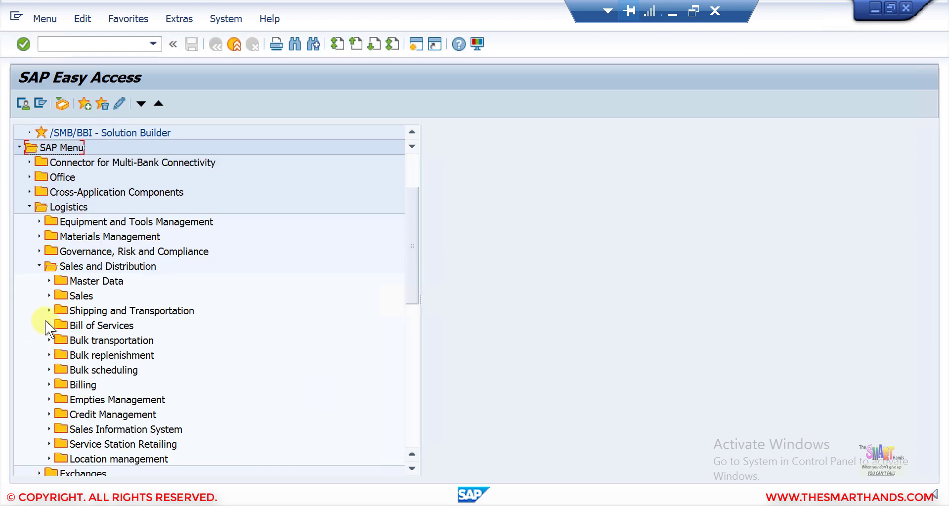
pyautogui.click(49, 296)
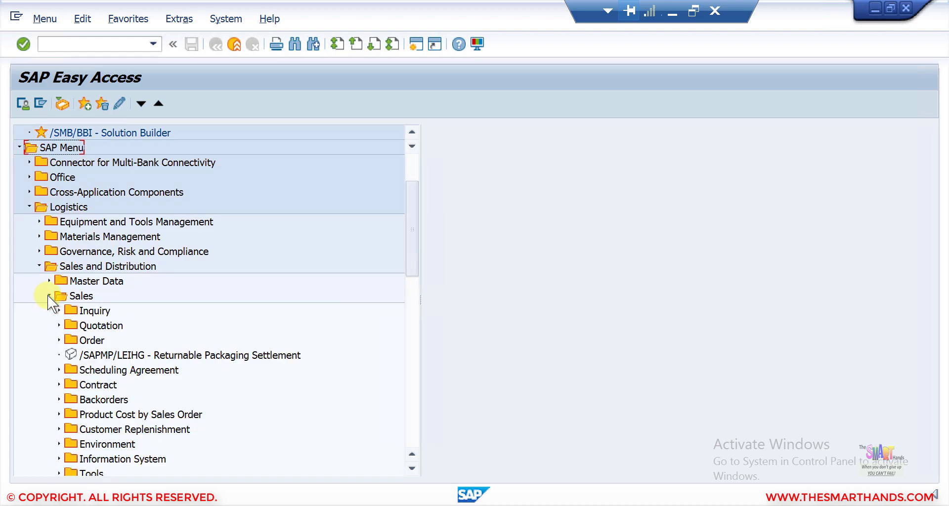
pyautogui.click(58, 340)
pyautogui.doubleClick(100, 354)
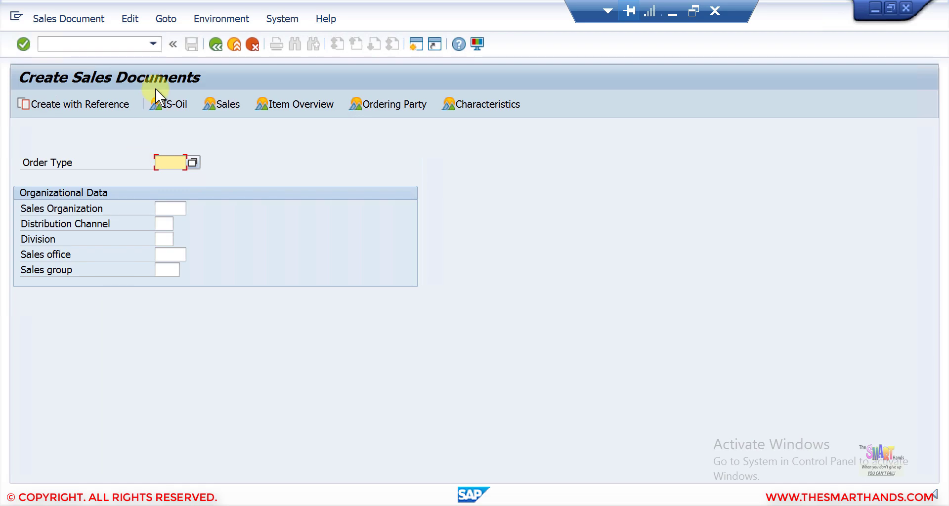
# - Return to SAP Easy Access and run transaction va01 from the command field
pyautogui.click(214, 44)
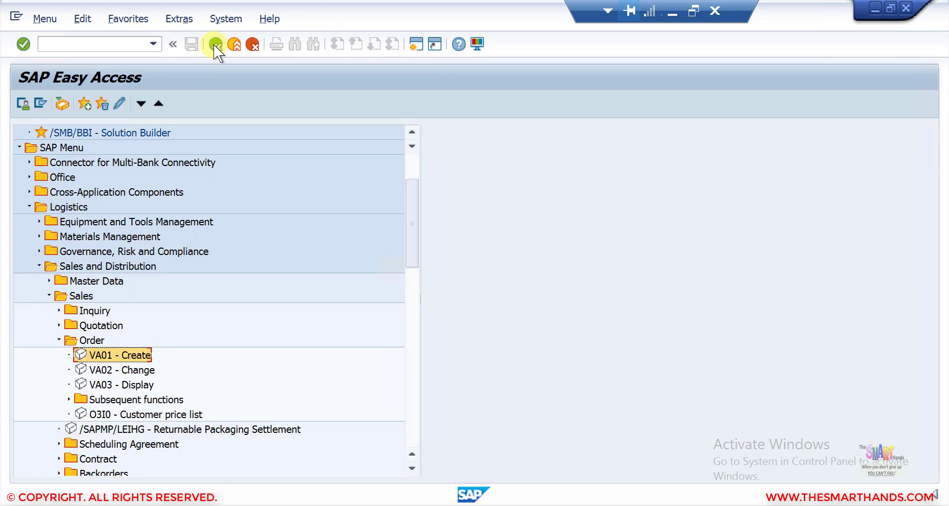
pyautogui.click(67, 47)
pyautogui.write('va01')
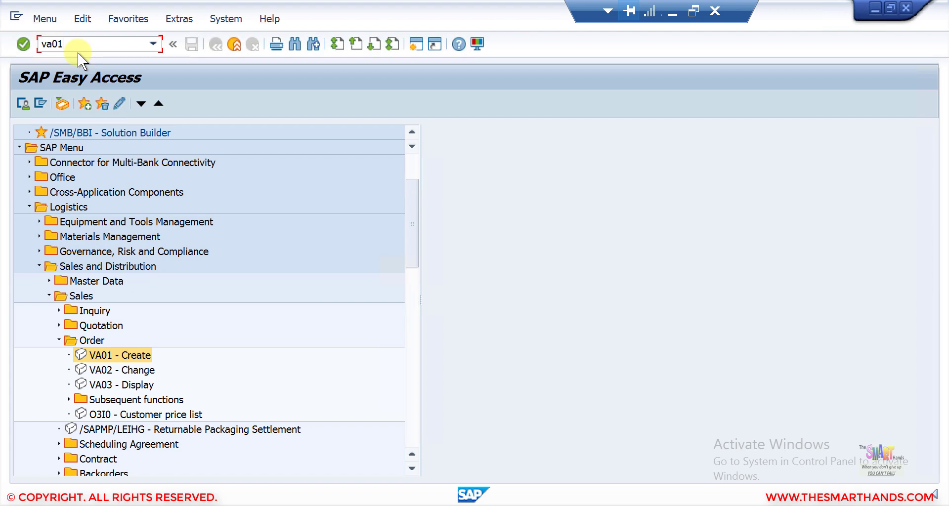
pyautogui.press('Return')
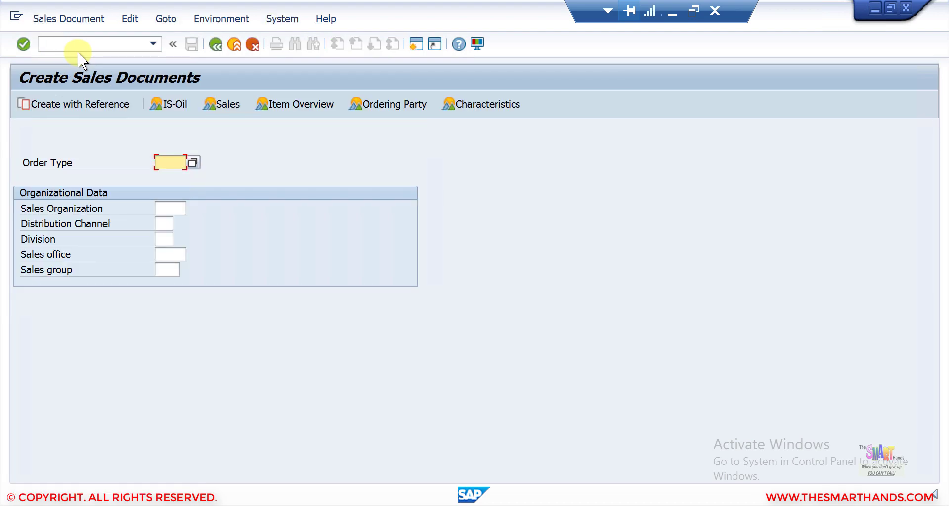
# - Go back to the menu and run transaction vf02, Change Billing Documents
pyautogui.click(99, 43)
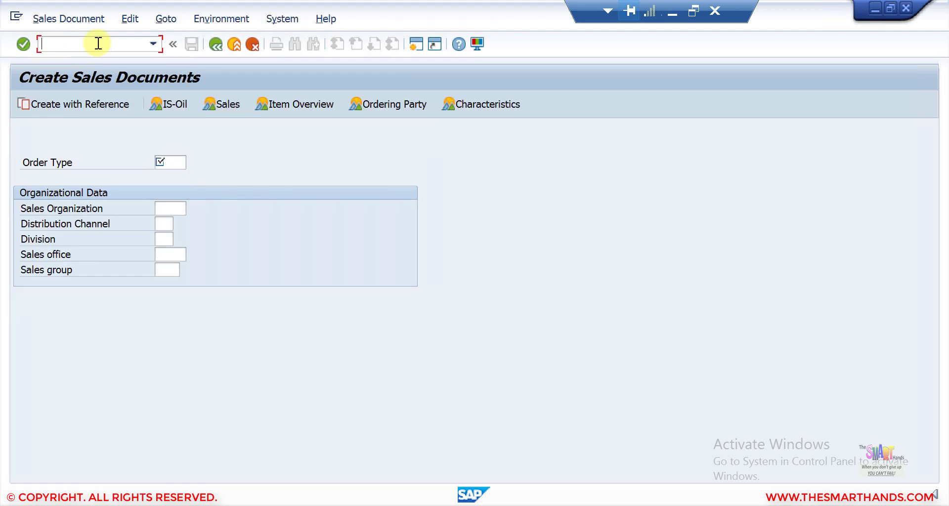
pyautogui.click(218, 52)
pyautogui.click(94, 47)
pyautogui.write('vf02')
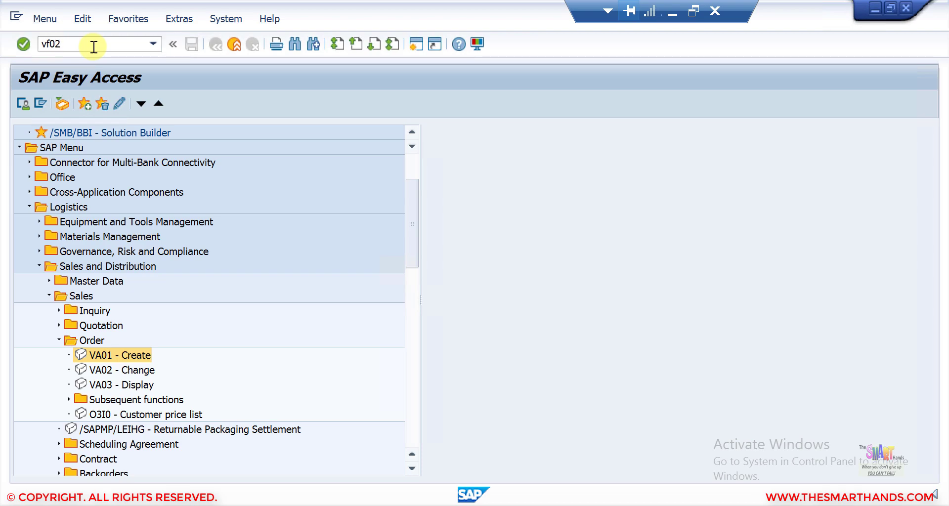
pyautogui.press('Return')
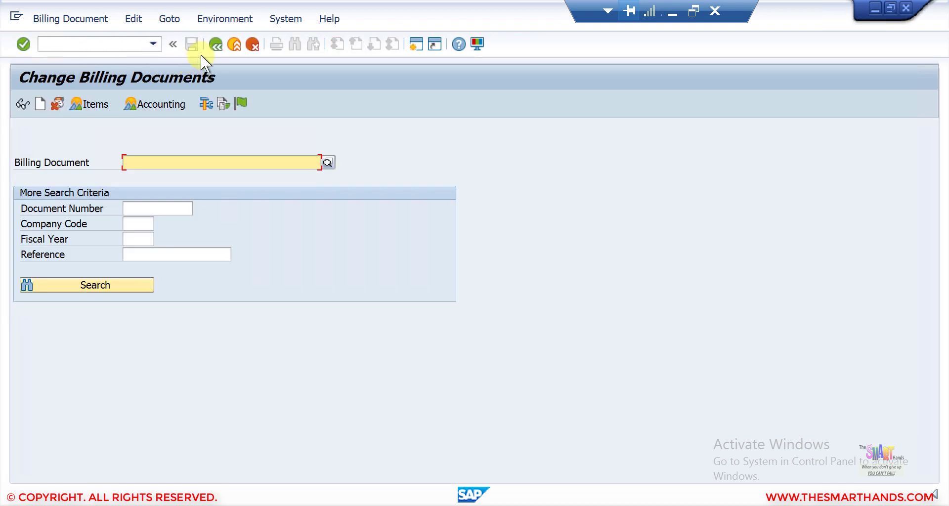
# - Return to SAP Easy Access and collapse the Order and Sales folders
pyautogui.click(215, 44)
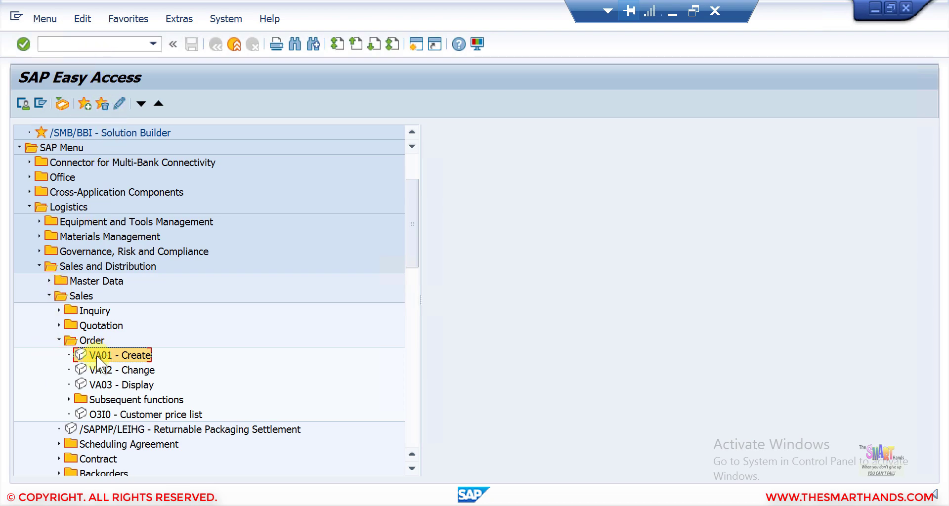
pyautogui.click(58, 340)
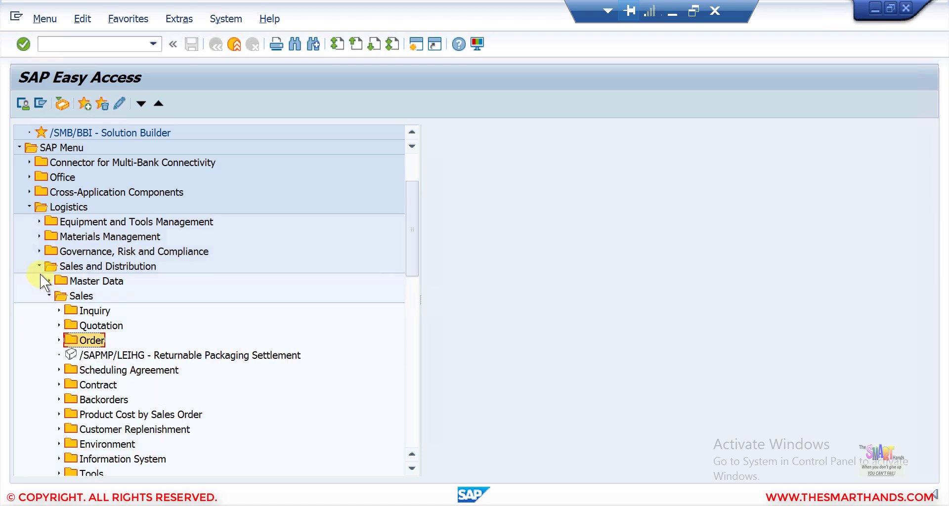
pyautogui.press('Left')
pyautogui.press('Left')
pyautogui.press('Left')
pyautogui.press('Left')
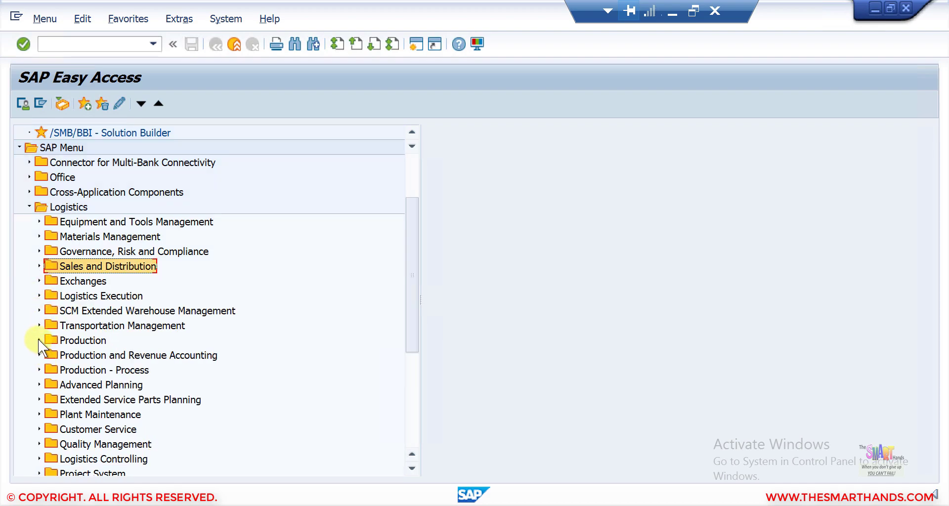
# - Browse Production > Shop Floor Control > Order > Create to CO01, then collapse Production
pyautogui.click(38, 340)
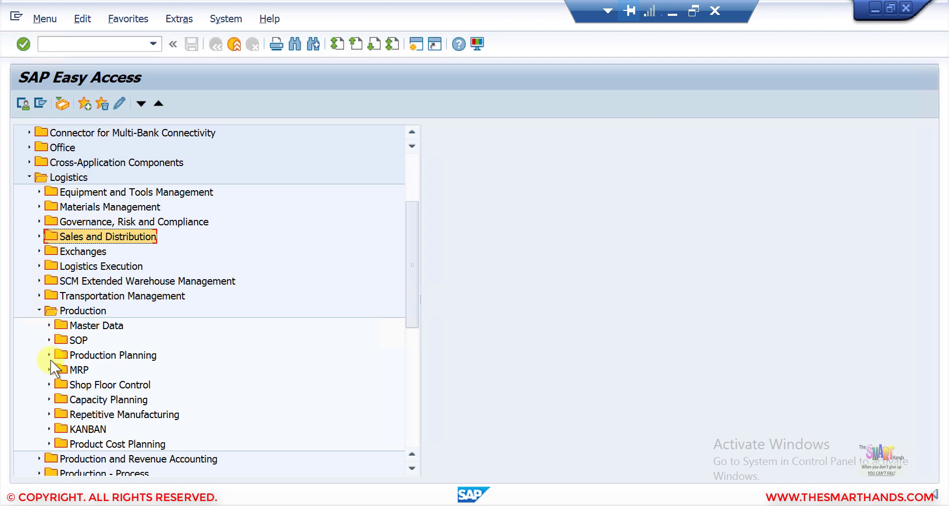
pyautogui.click(49, 385)
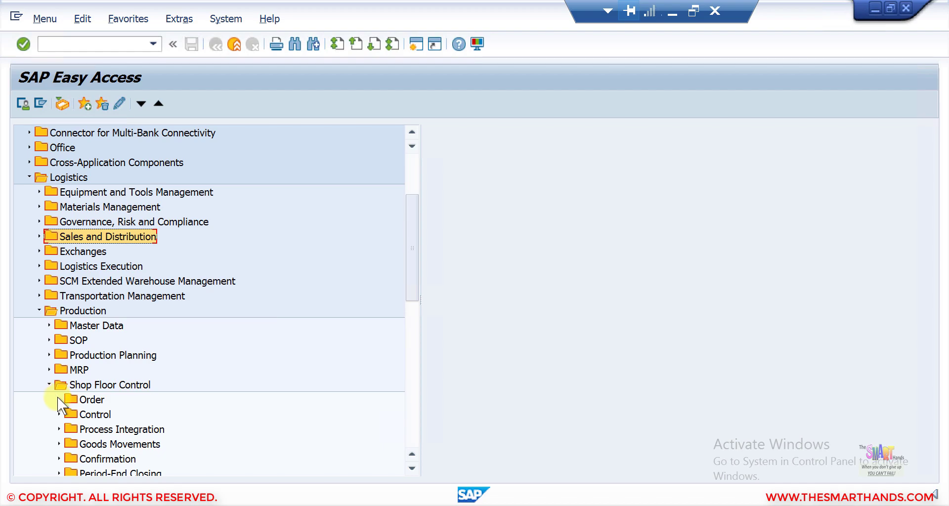
pyautogui.click(59, 400)
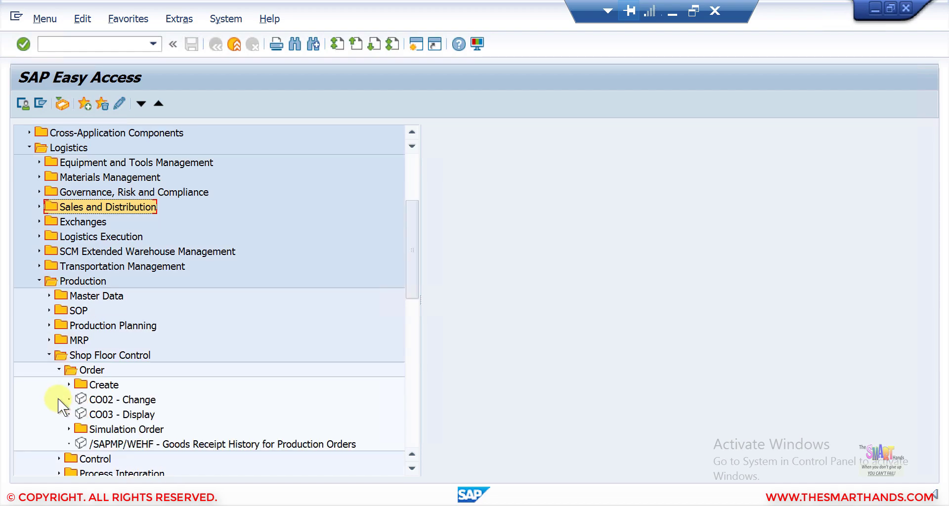
pyautogui.click(68, 385)
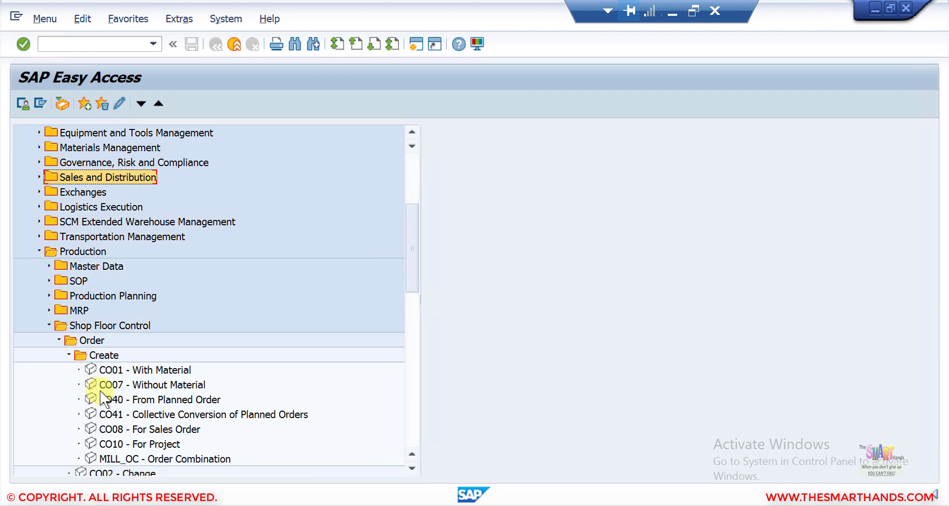
pyautogui.click(126, 371)
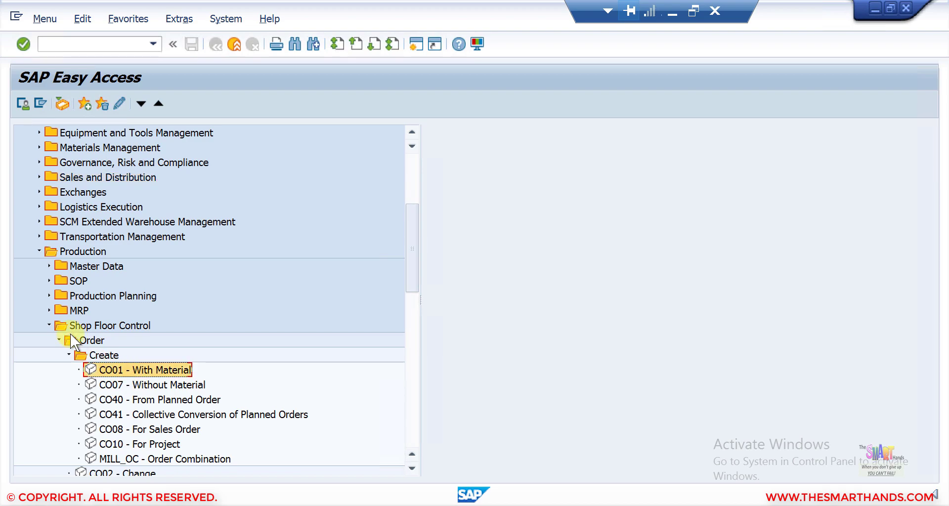
pyautogui.click(39, 251)
pyautogui.click(413, 160)
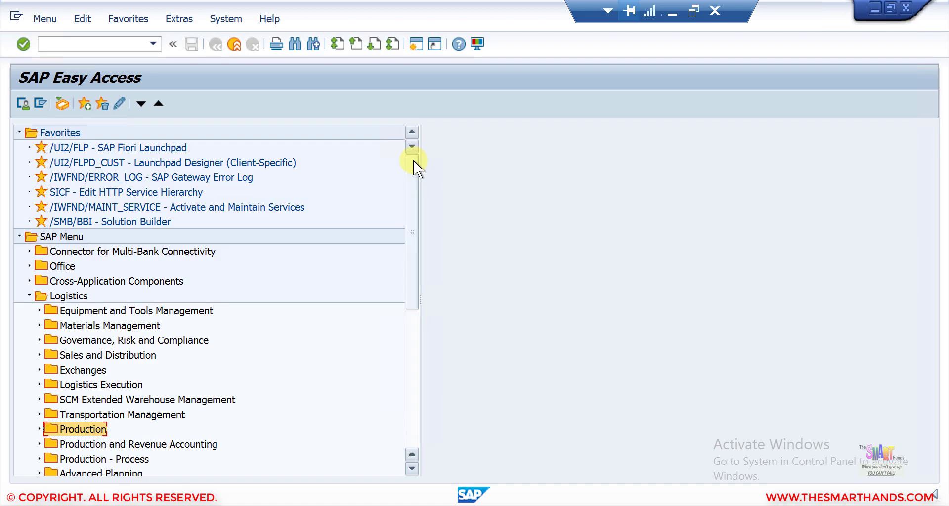
# - Insert transaction VA01 into Favorites from the Favorites context menu
pyautogui.click(61, 134)
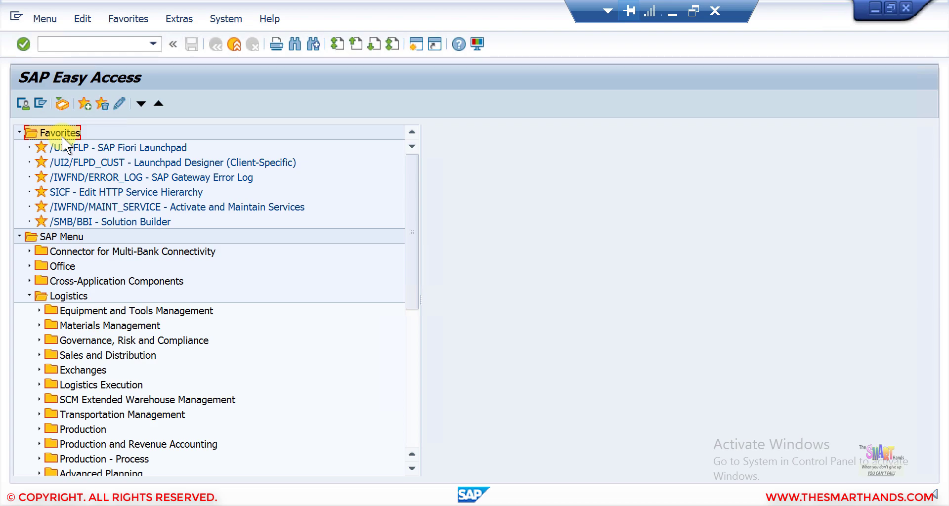
pyautogui.rightClick(62, 137)
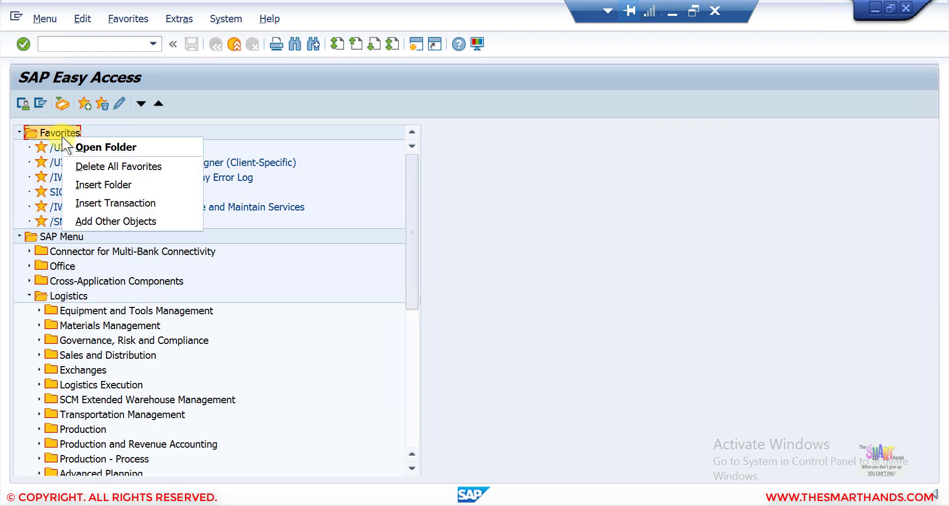
pyautogui.click(100, 198)
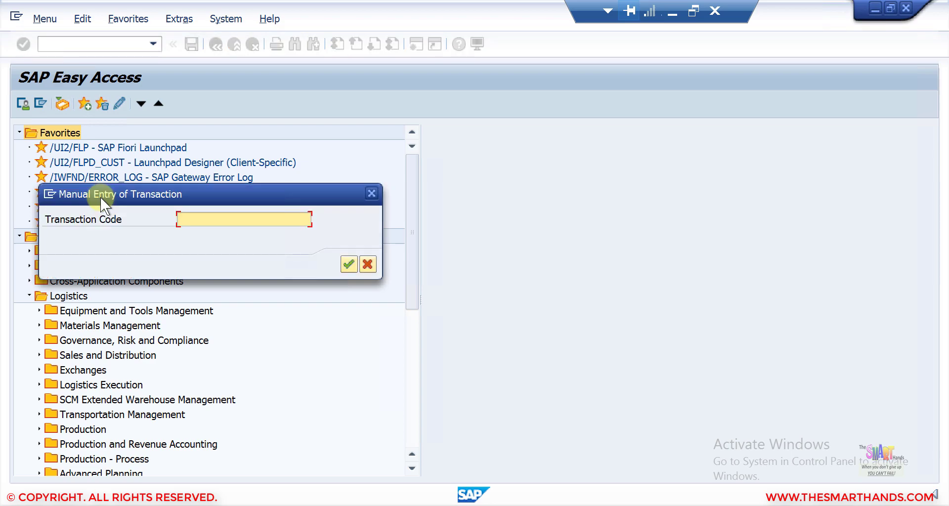
pyautogui.write('VA01')
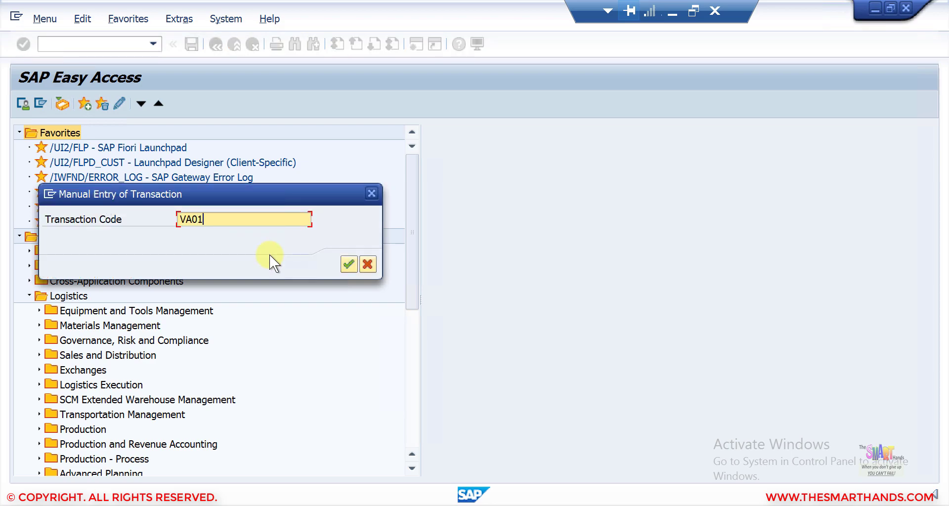
pyautogui.click(349, 265)
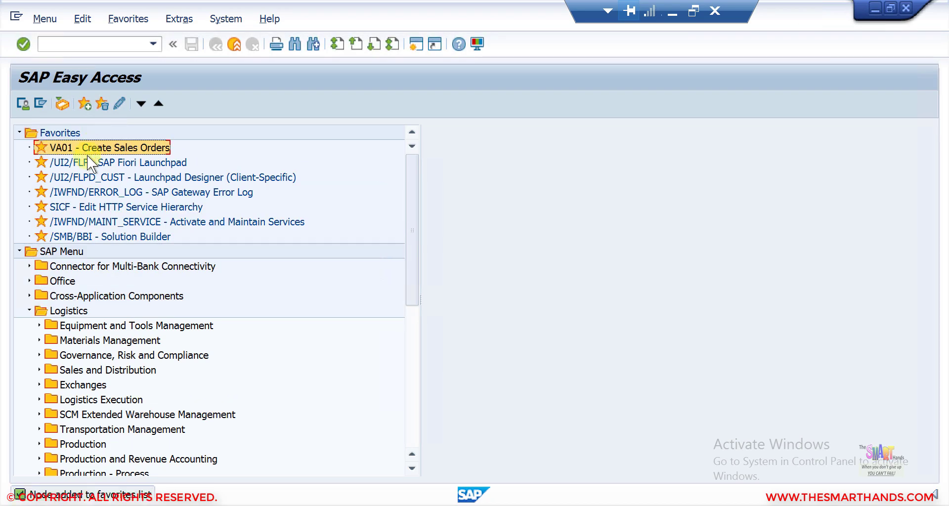
# - Collapse Logistics, test-launch the VA01 favorite, and go back to SAP Easy Access
pyautogui.click(28, 310)
pyautogui.doubleClick(104, 147)
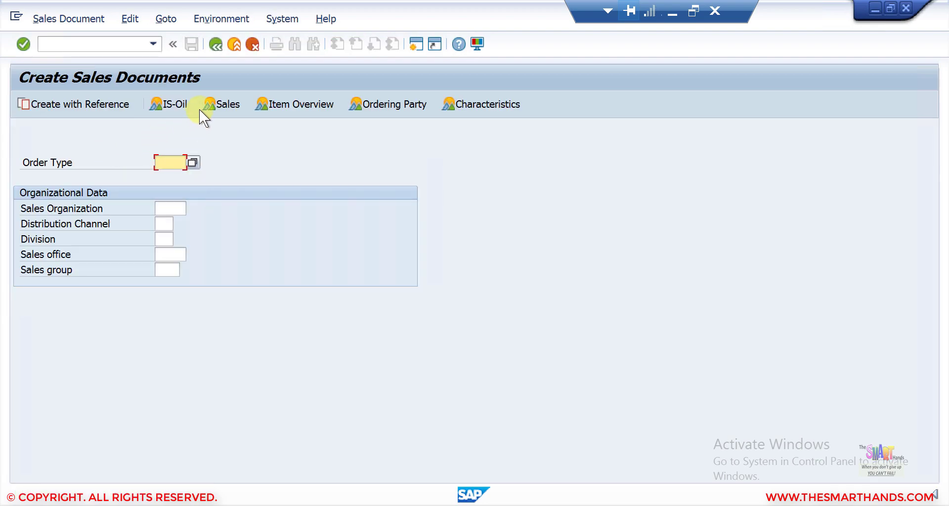
pyautogui.click(215, 44)
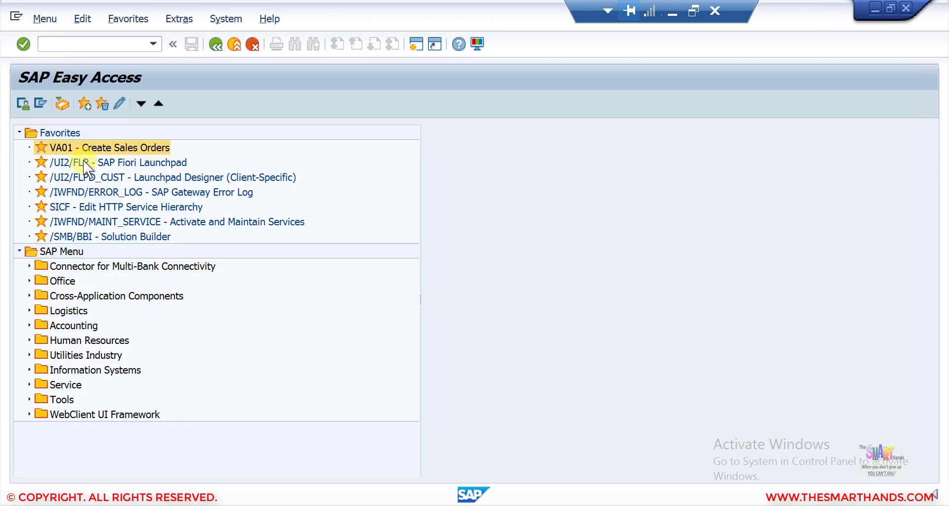
# - Insert a new Favorites folder named 'Order Processing'
pyautogui.click(69, 132)
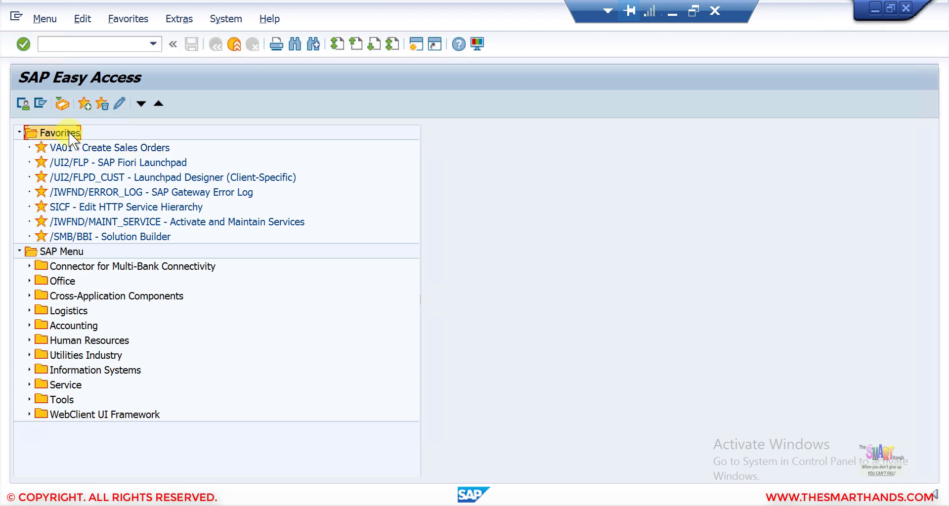
pyautogui.rightClick(69, 132)
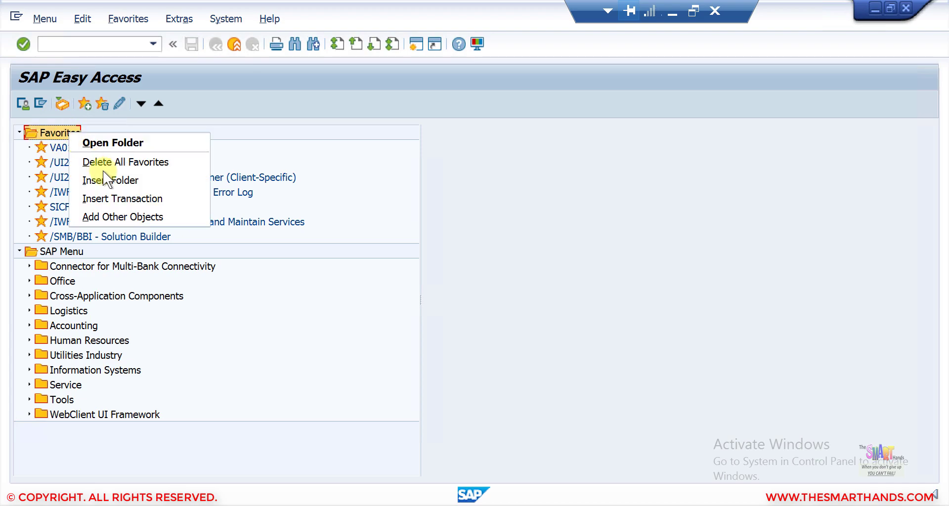
pyautogui.click(127, 179)
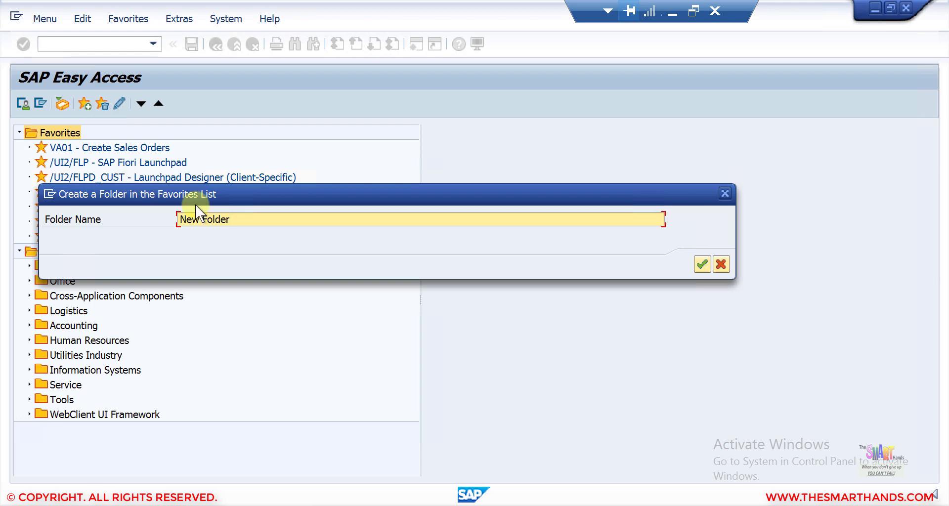
pyautogui.tripleClick(236, 218)
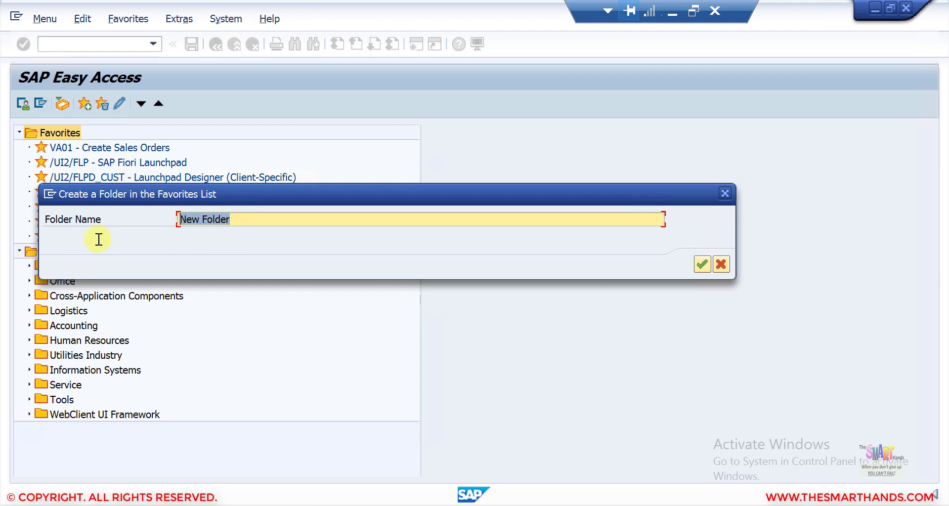
pyautogui.write('Or')
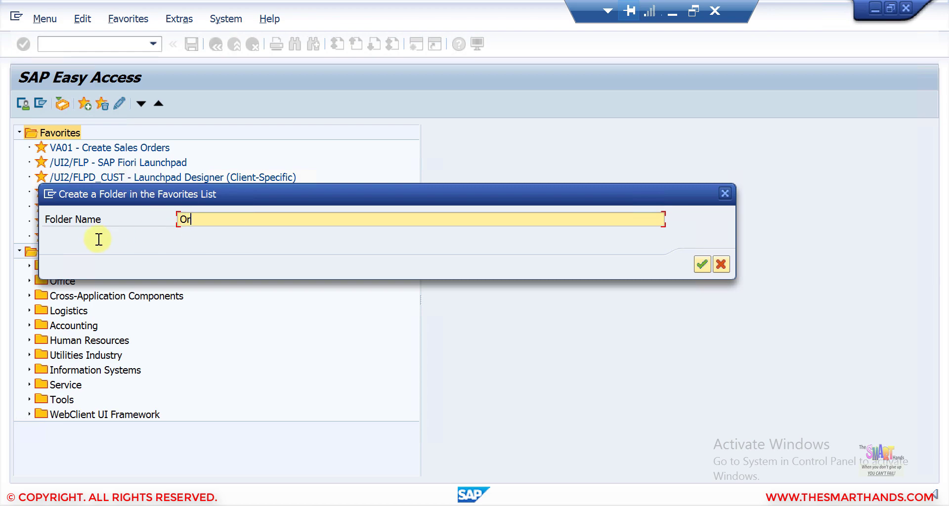
pyautogui.write('der Processing')
pyautogui.click(703, 264)
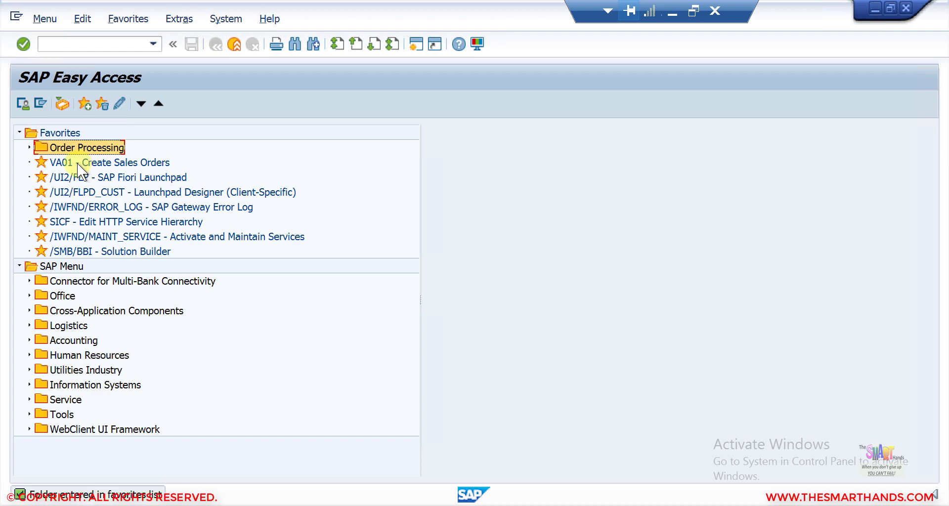
# - Drag the VA01 - Create Sales Orders favorite into the Order Processing folder
pyautogui.click(29, 148)
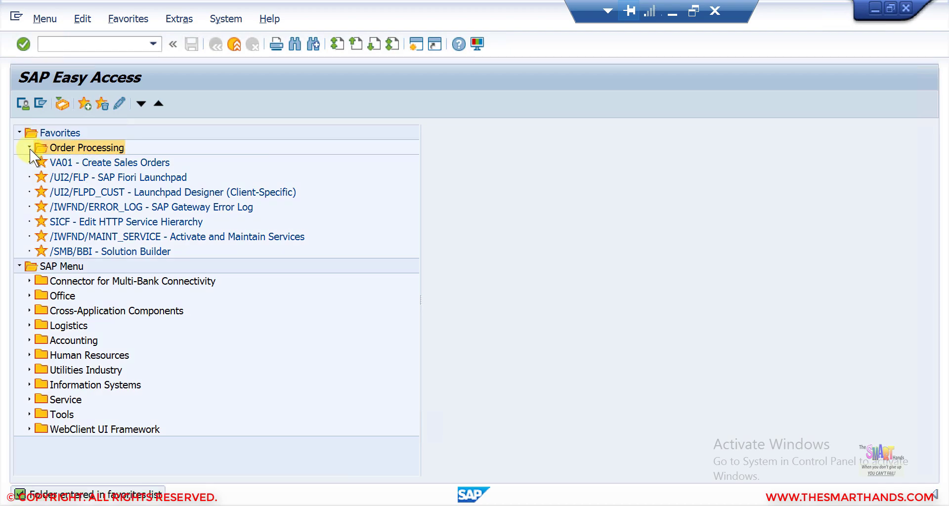
pyautogui.click(67, 164)
pyautogui.moveTo(67, 165); pyautogui.dragTo(67, 148)
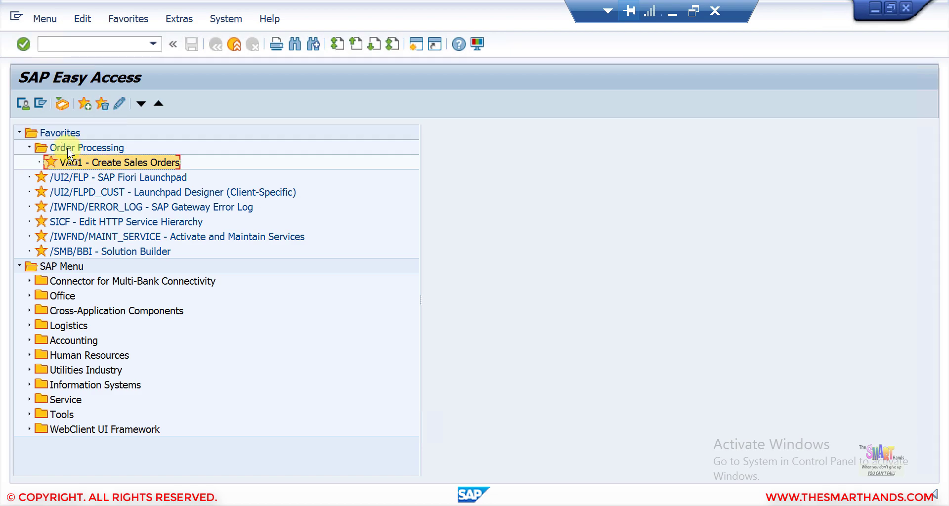
# - Add va21 to the Order Processing folder and check its contents
pyautogui.click(58, 147)
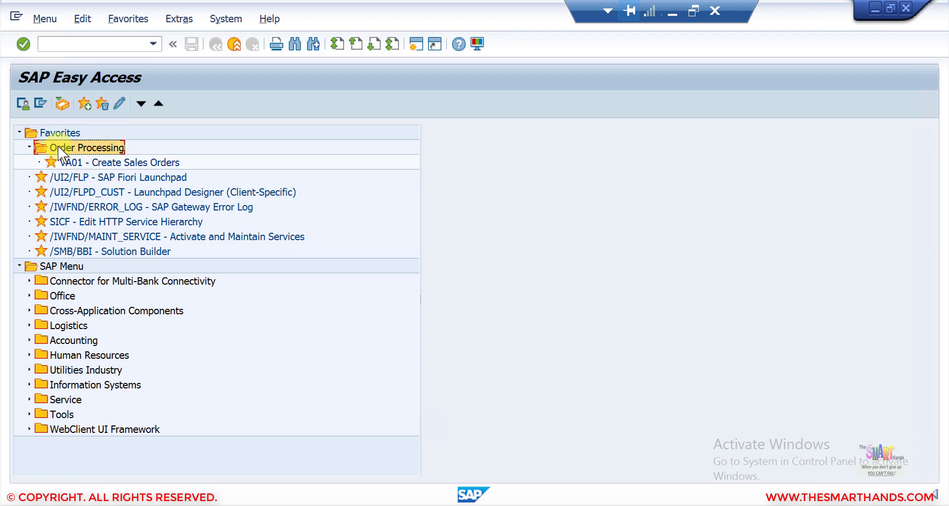
pyautogui.rightClick(57, 146)
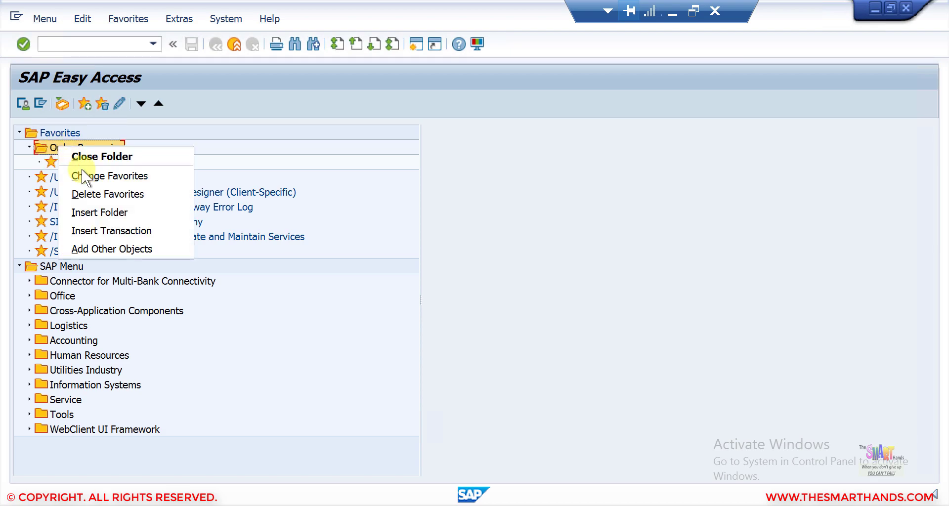
pyautogui.click(102, 232)
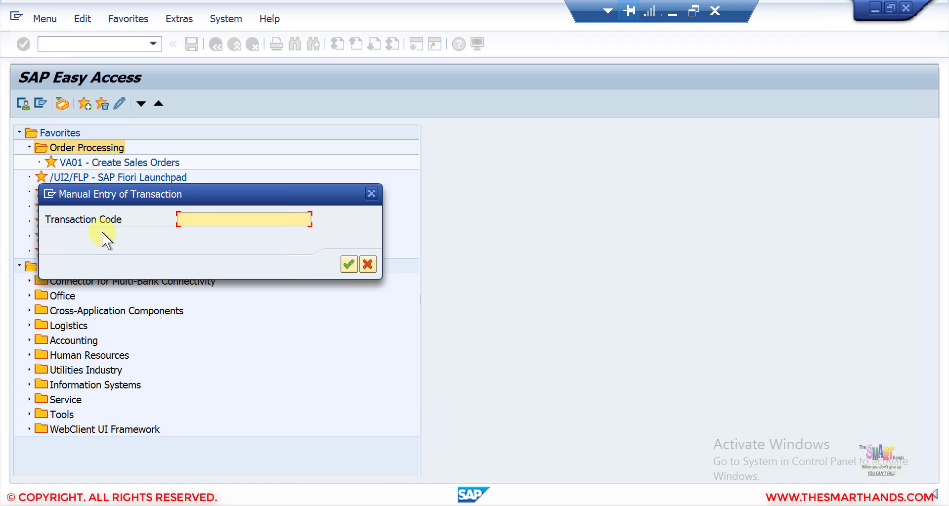
pyautogui.write('va21')
pyautogui.press('Return')
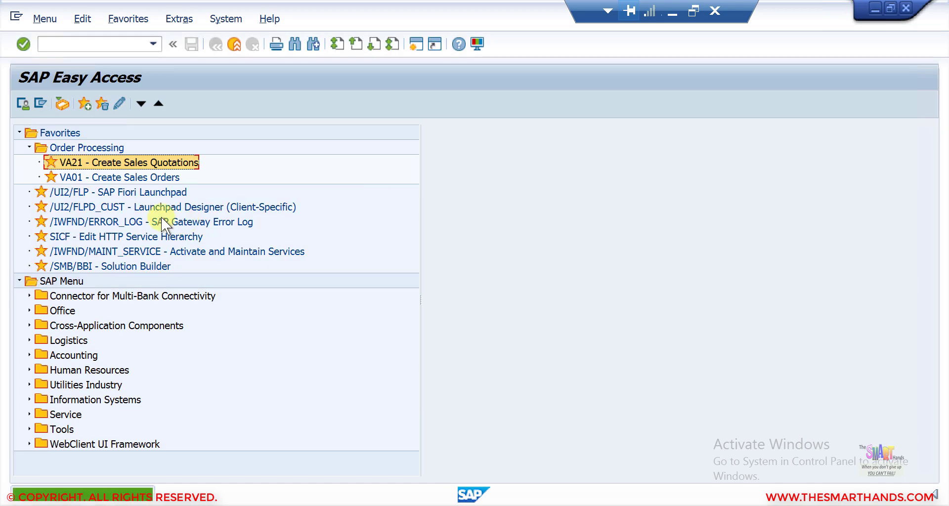
pyautogui.click(30, 149)
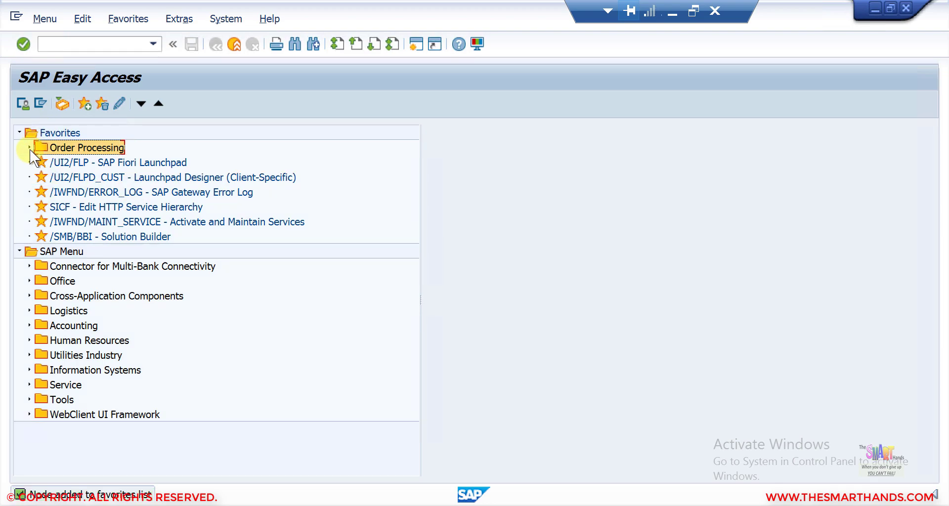
pyautogui.click(30, 148)
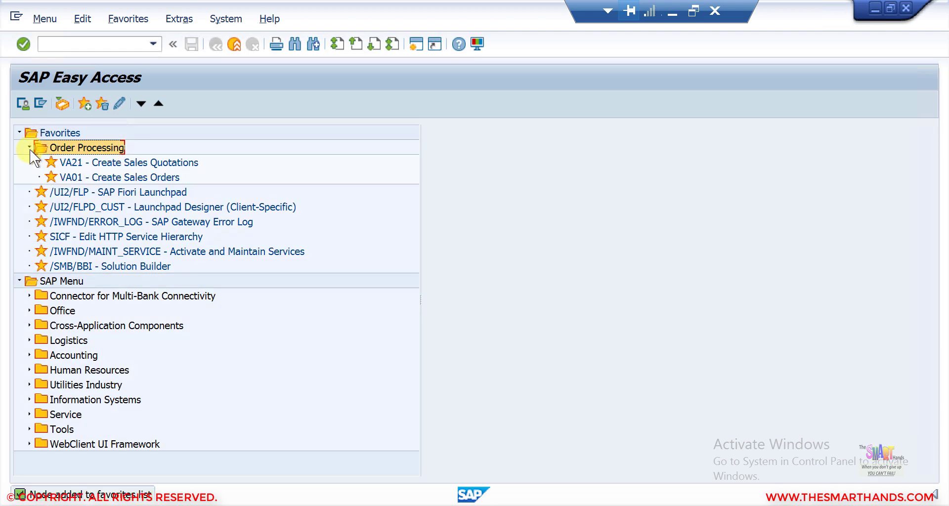
pyautogui.click(30, 147)
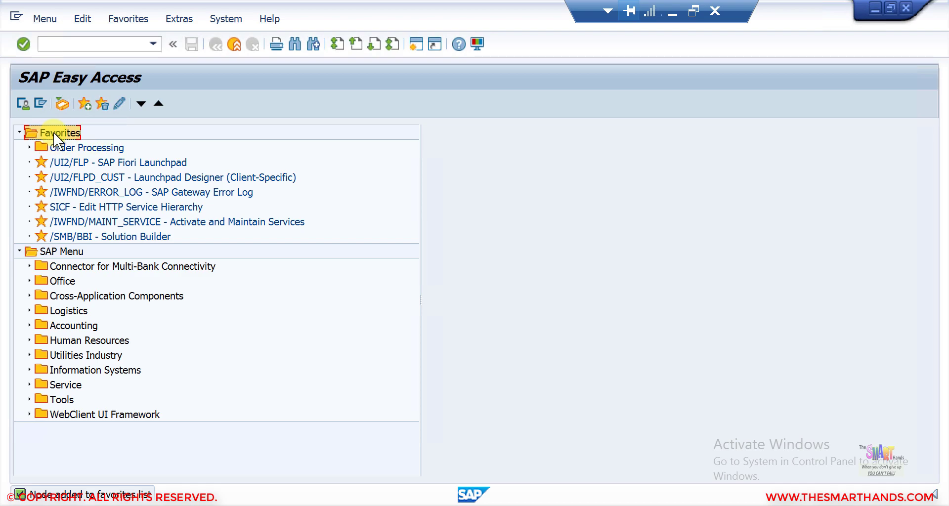
# - Create a Favorites folder named 'Purchase Order Processing'
pyautogui.rightClick(53, 132)
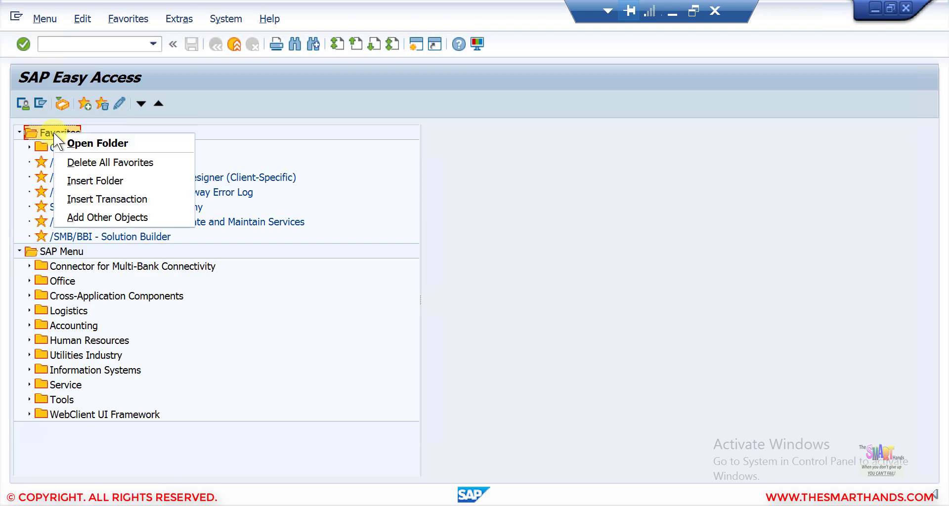
pyautogui.click(102, 183)
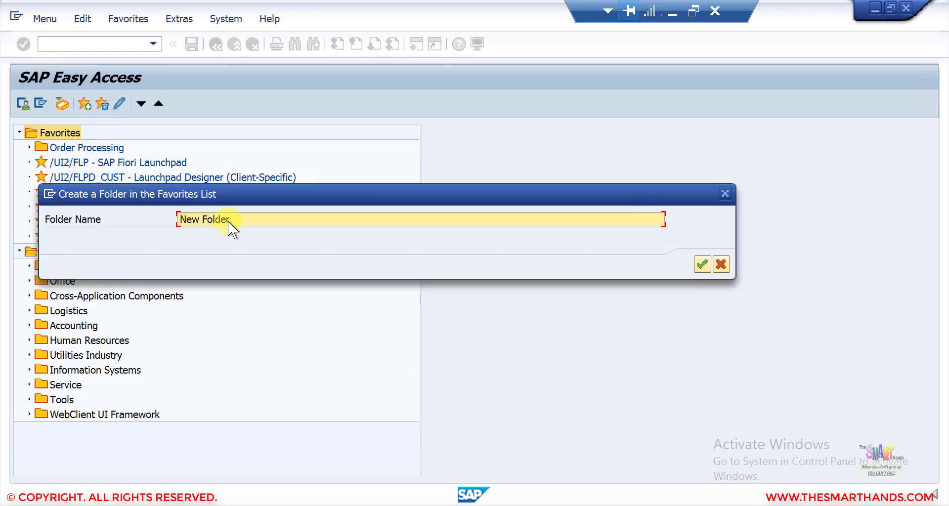
pyautogui.moveTo(233, 219); pyautogui.dragTo(135, 214)
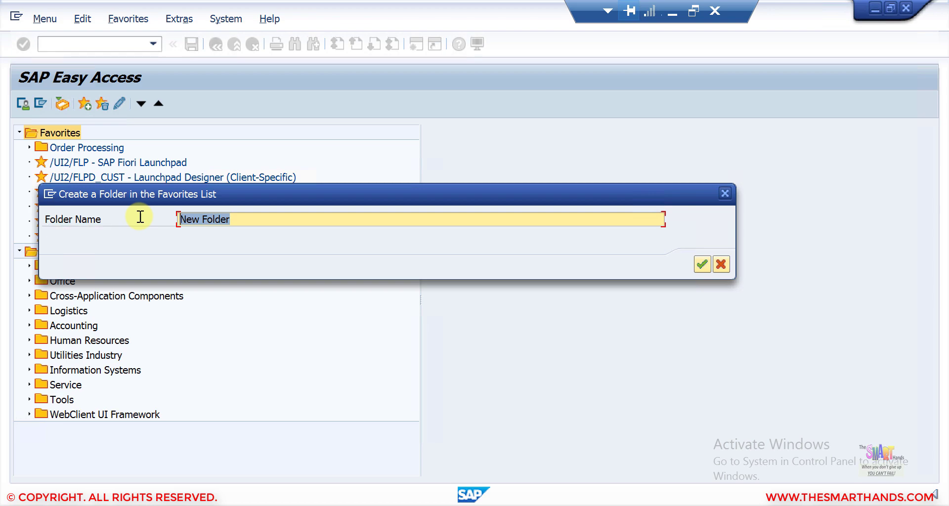
pyautogui.write('Purcha')
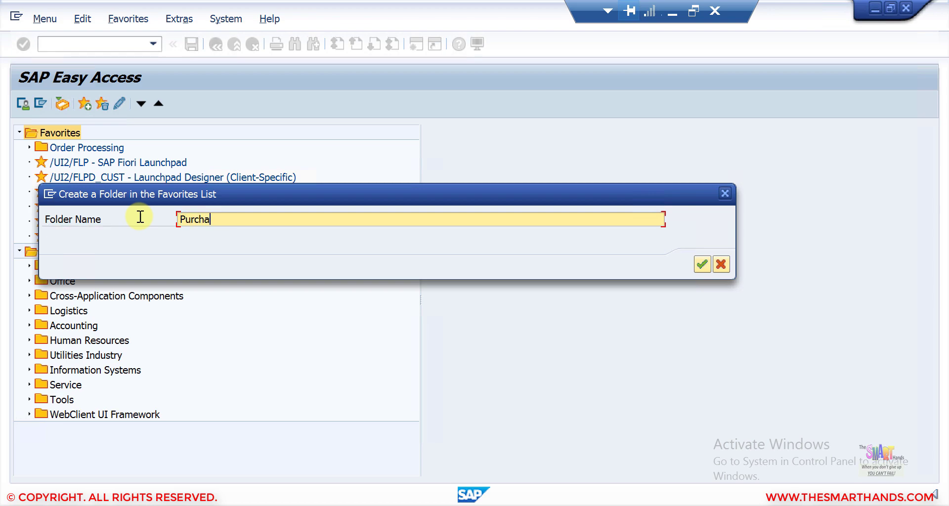
pyautogui.write('se Order Processi')
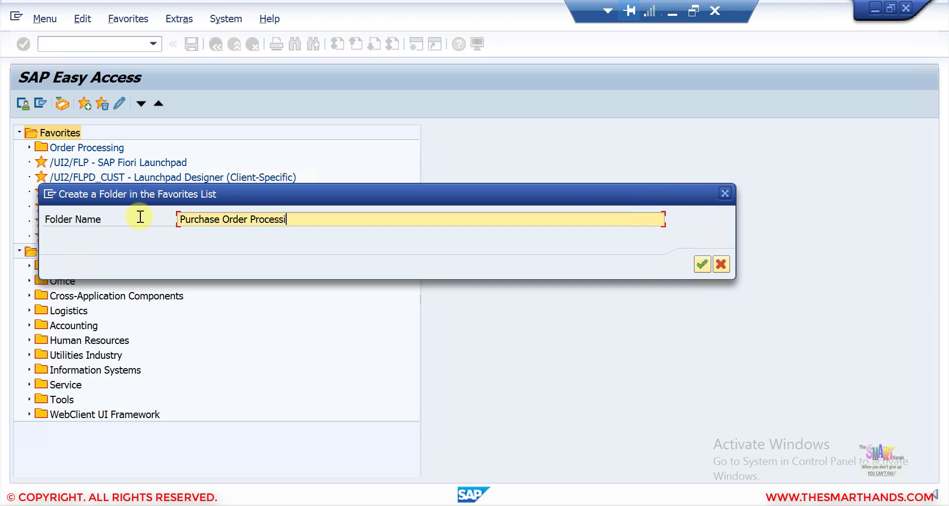
pyautogui.write('ng')
pyautogui.click(702, 264)
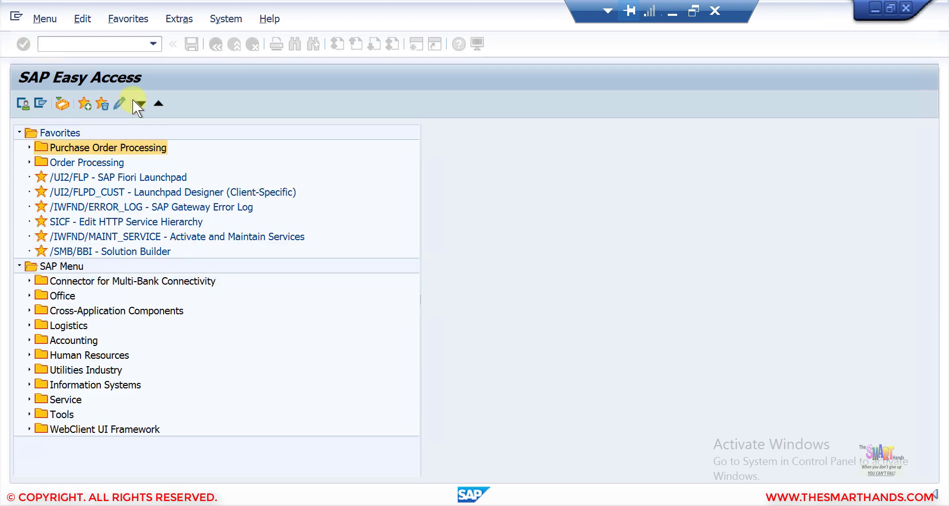
# - Add me21n to the Purchase Order Processing folder and review Order Processing
pyautogui.rightClick(63, 145)
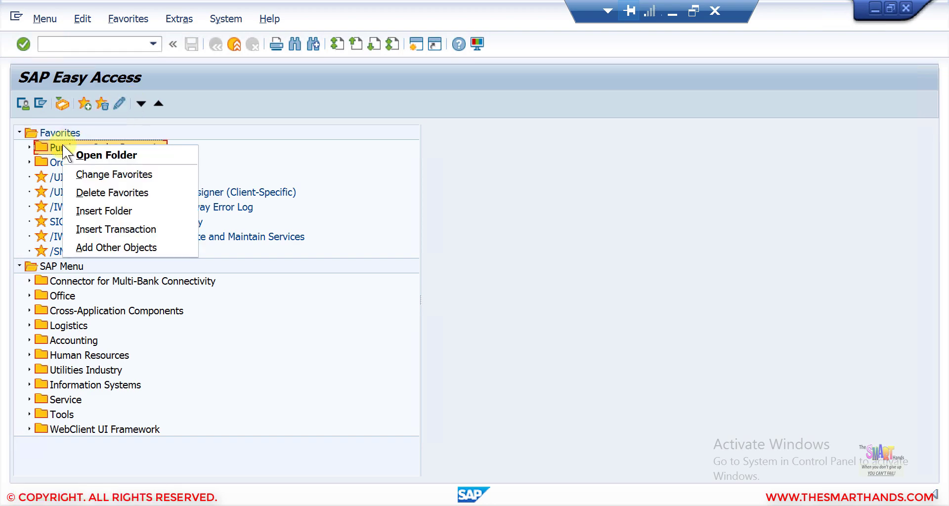
pyautogui.click(109, 228)
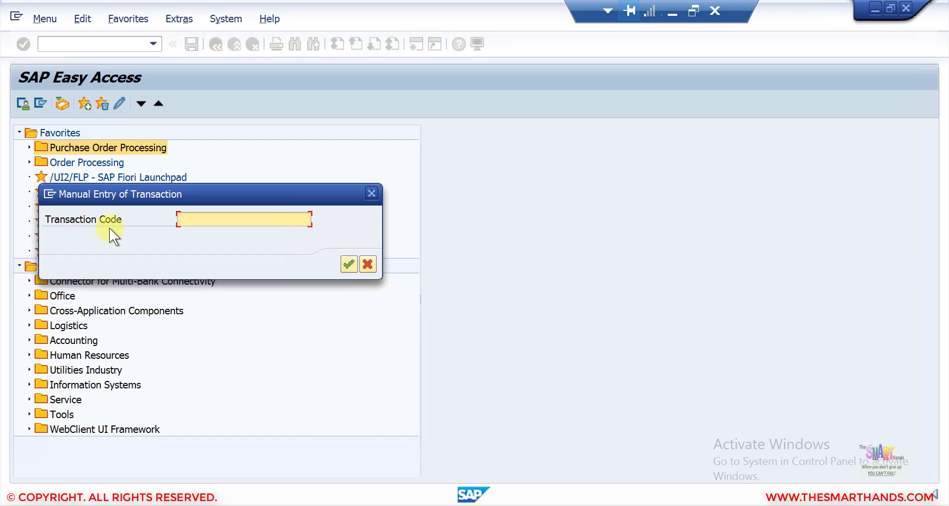
pyautogui.write('me21n')
pyautogui.press('Return')
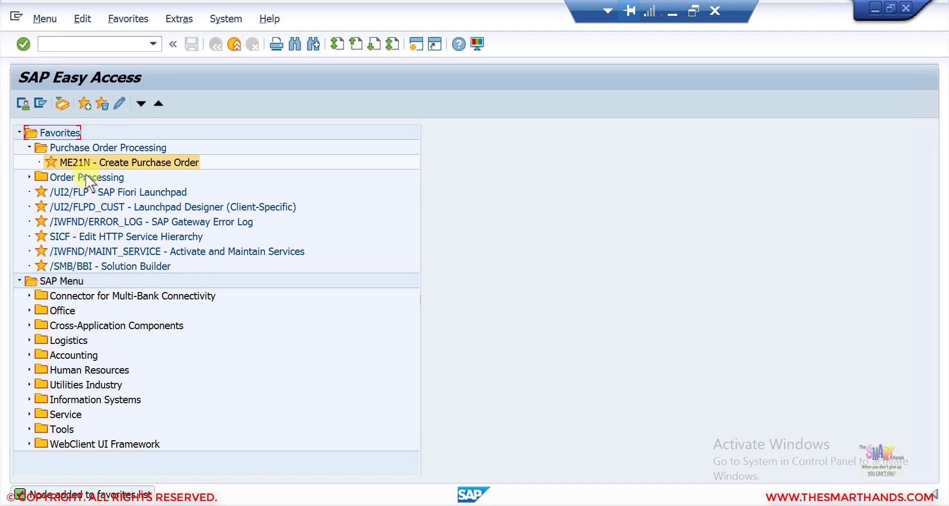
pyautogui.click(30, 177)
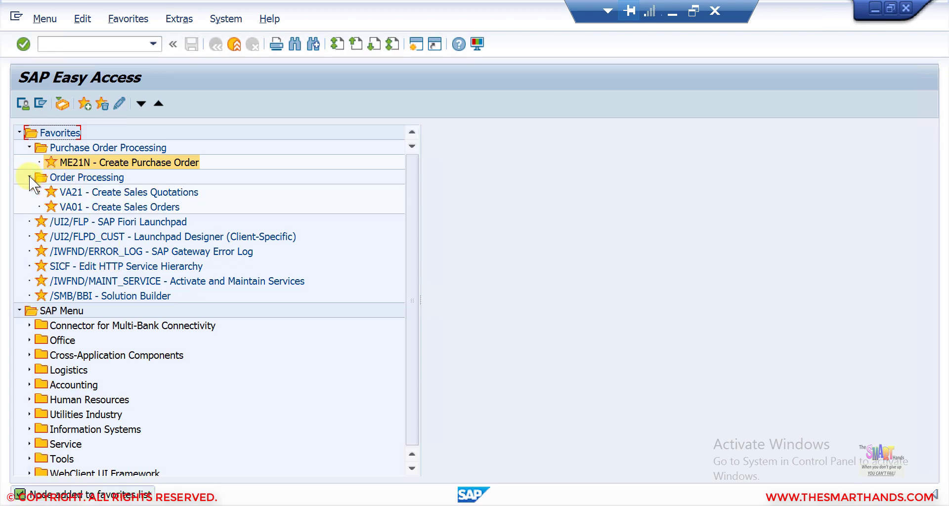
pyautogui.click(29, 177)
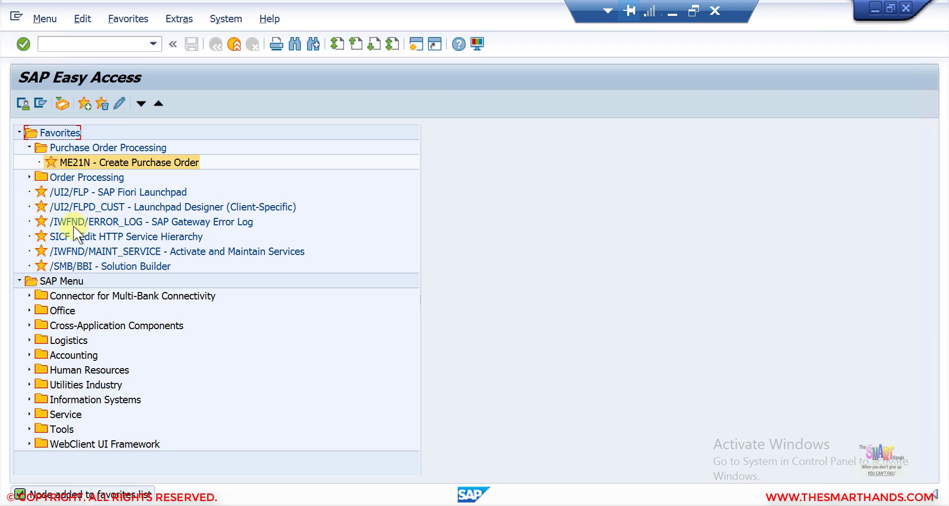
pyautogui.click(66, 211)
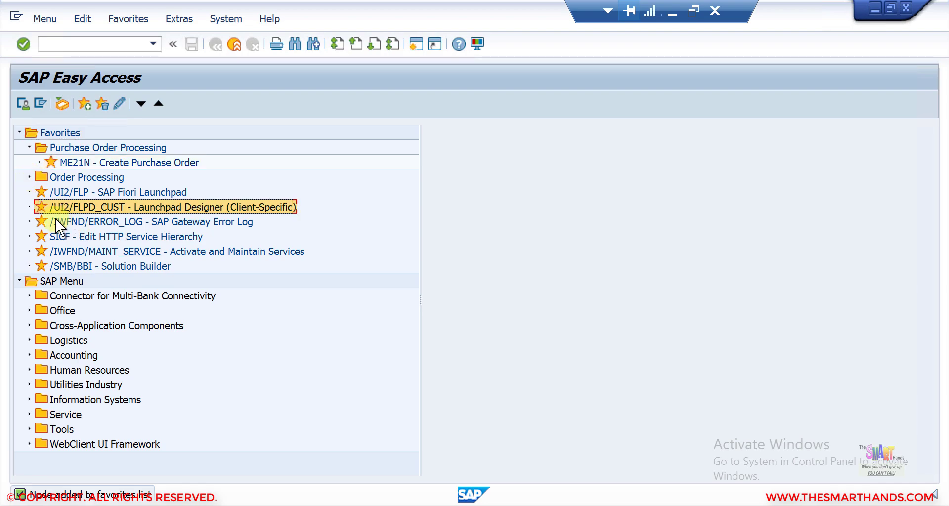
# - Drag /IWFND/ERROR_LOG below /SMB/BBI, then collapse both favourites folders
pyautogui.click(55, 221)
pyautogui.moveTo(55, 221); pyautogui.dragTo(56, 260)
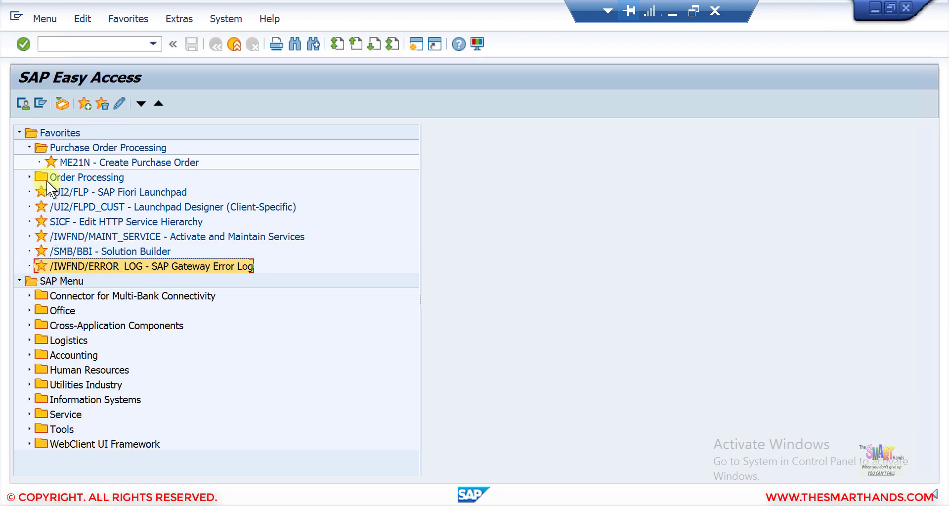
pyautogui.click(29, 176)
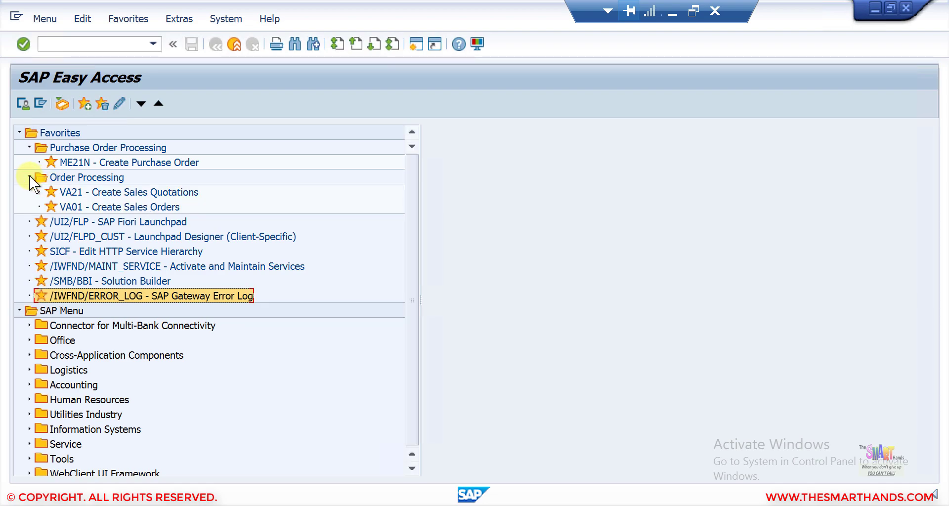
pyautogui.click(29, 176)
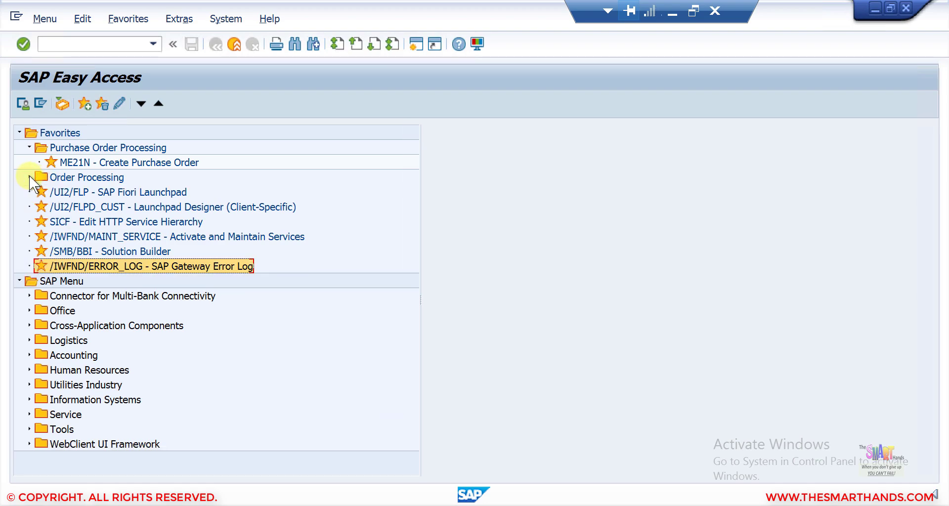
pyautogui.click(30, 147)
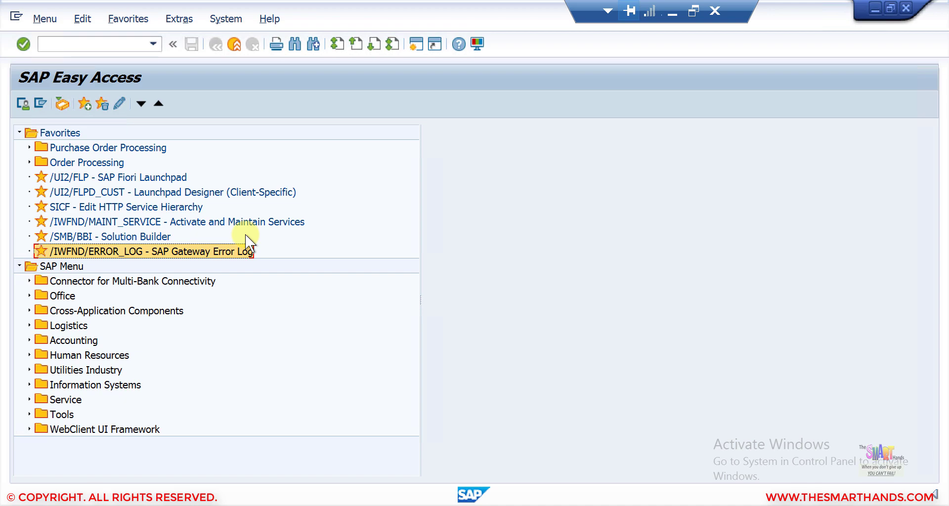
# - Minimize SAP GUI and run the PowerPoint slide show through to the 'New SAP GUI Screen' slide
pyautogui.click(673, 13)
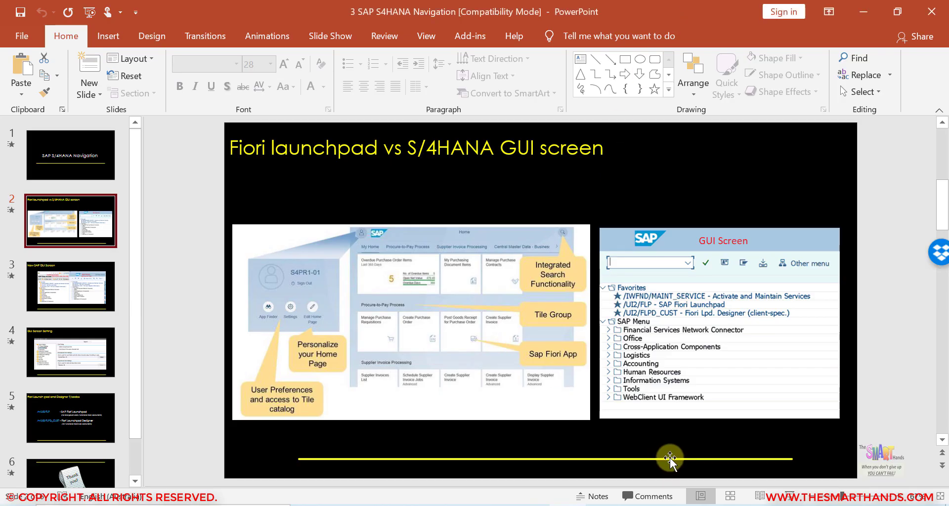
pyautogui.click(793, 497)
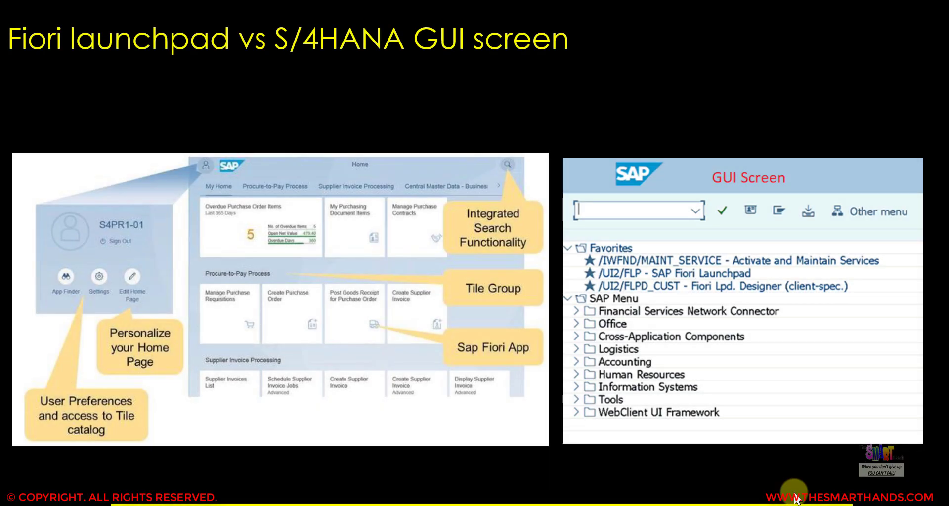
pyautogui.click(796, 499)
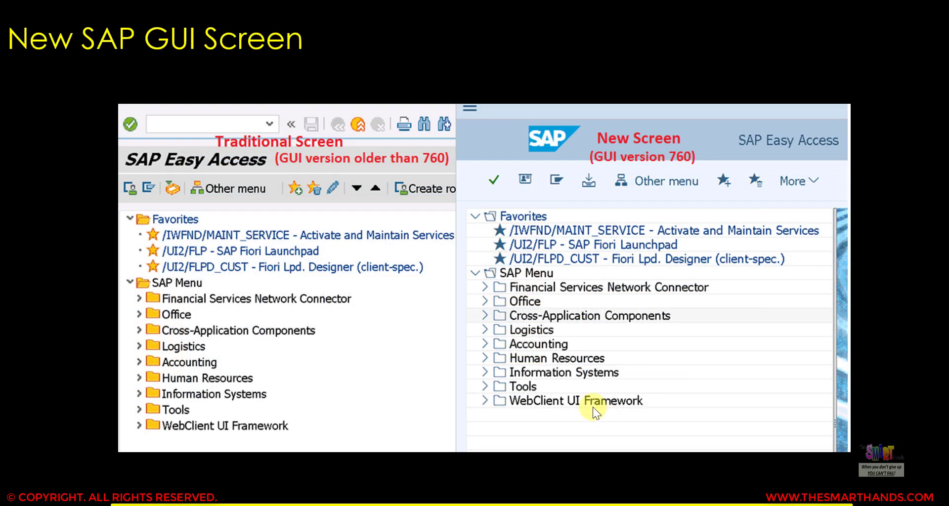
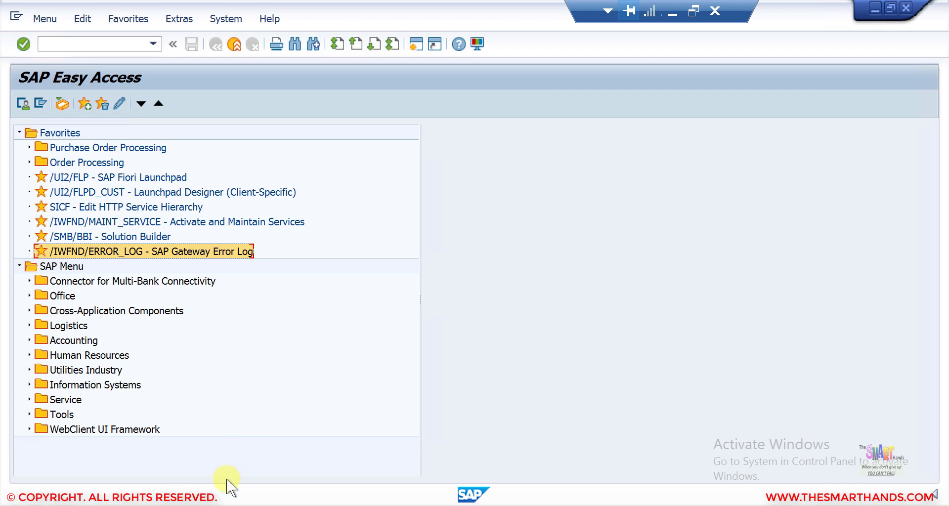
# - Bring up SAP Logon and minimize it, then briefly open and close SAP GUI Options
pyautogui.moveTo(191, 483)
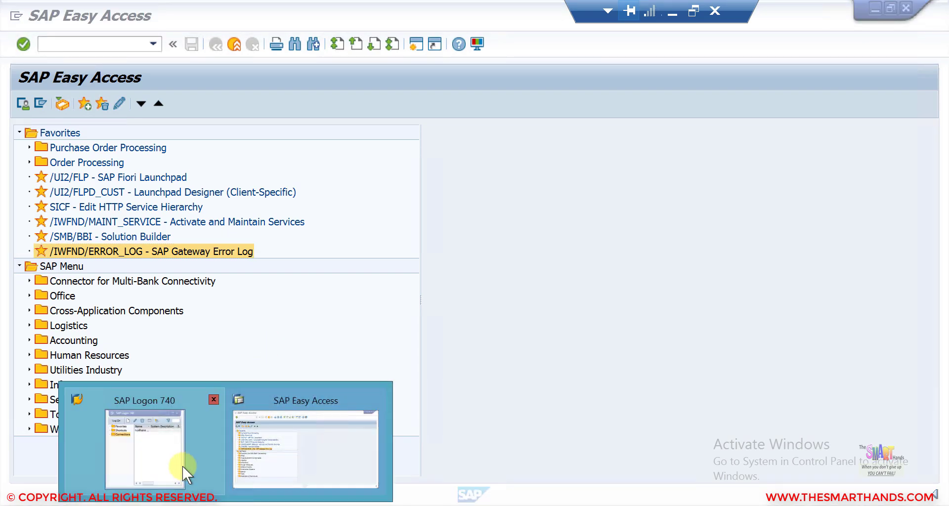
pyautogui.click(182, 467)
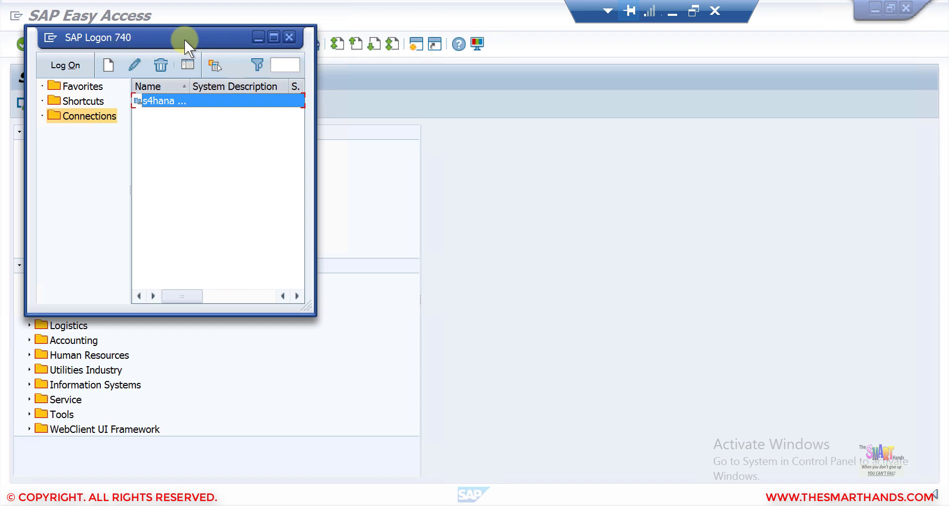
pyautogui.click(257, 38)
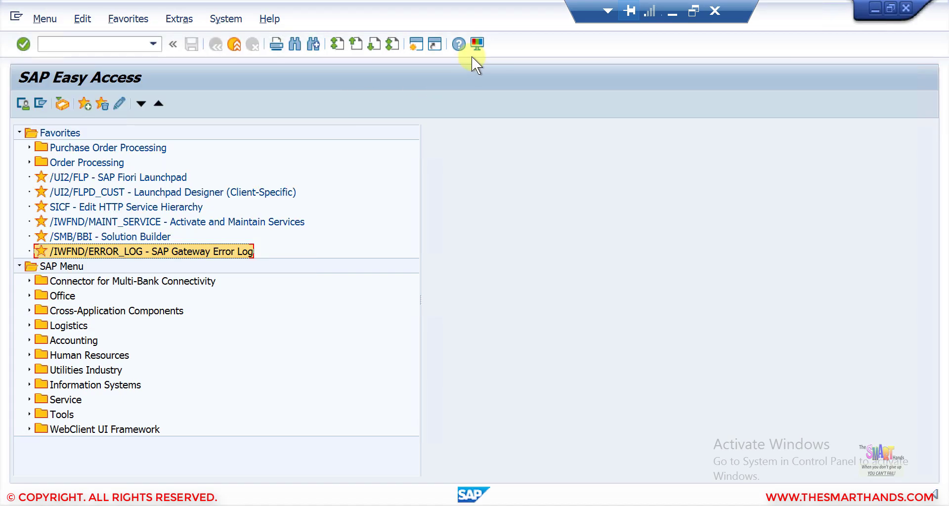
pyautogui.click(478, 43)
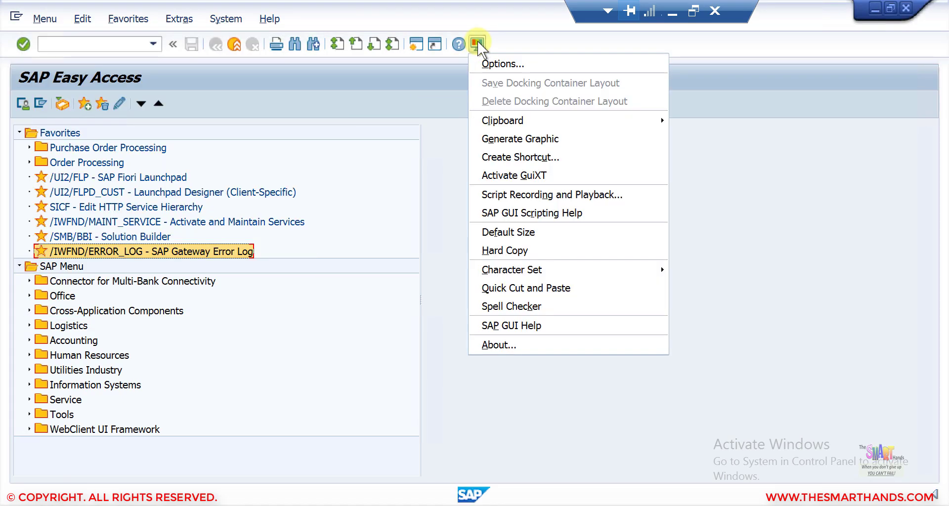
pyautogui.click(496, 62)
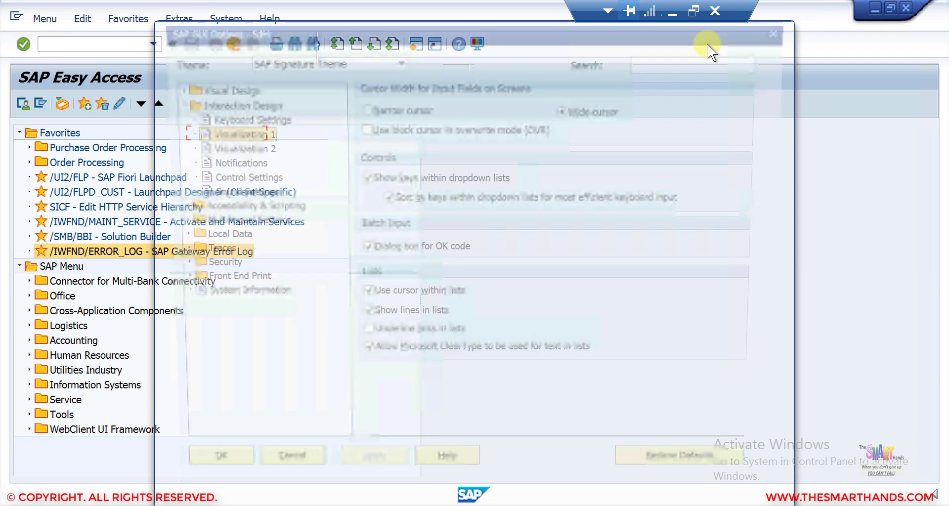
pyautogui.click(784, 30)
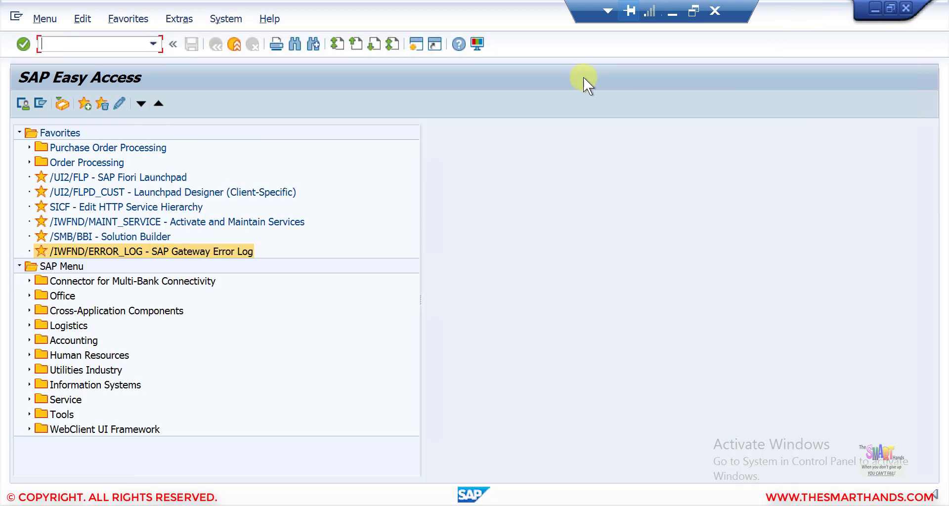
# - Reopen SAP GUI Options to view the Visual Design Theme Preview/Settings page, then close it
pyautogui.click(483, 42)
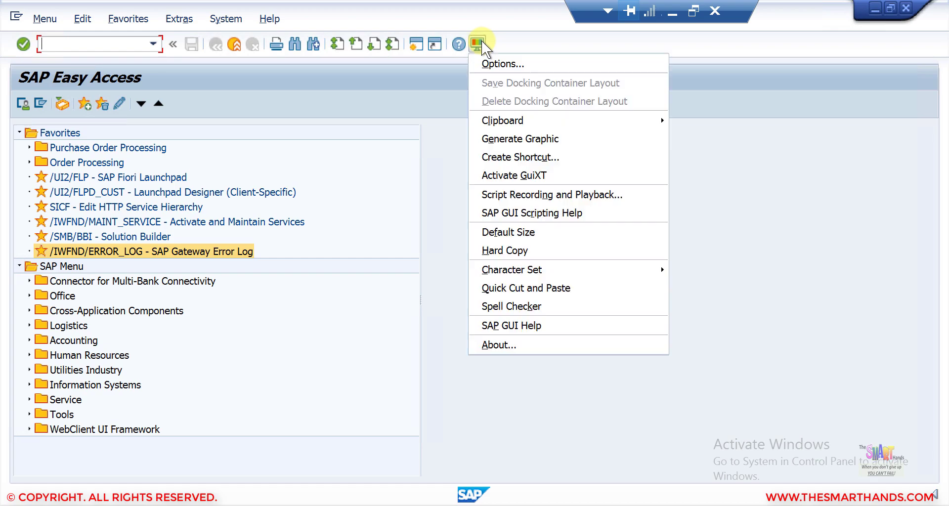
pyautogui.click(500, 58)
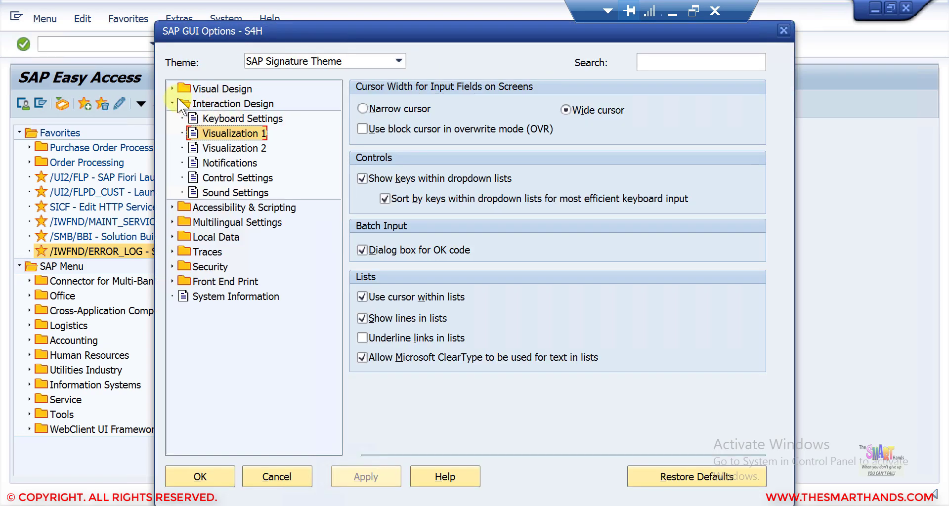
pyautogui.click(173, 88)
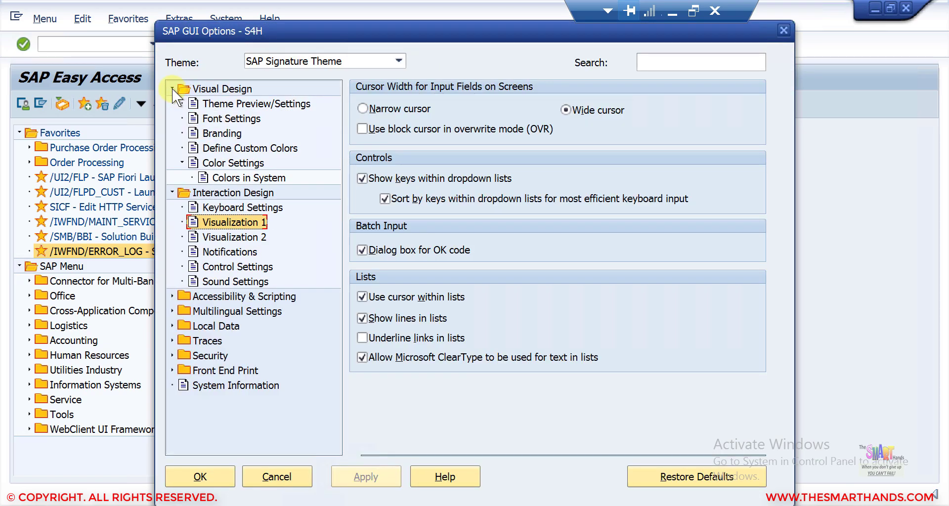
pyautogui.click(219, 105)
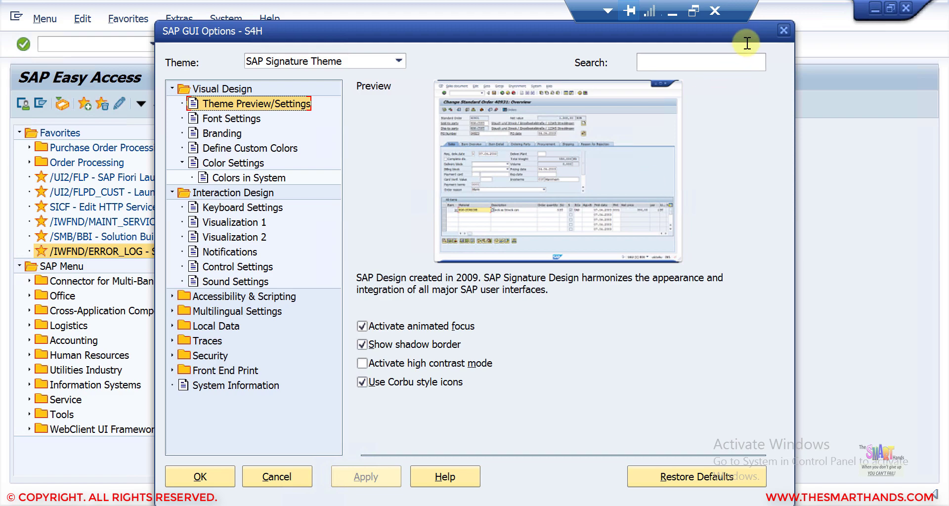
pyautogui.click(787, 31)
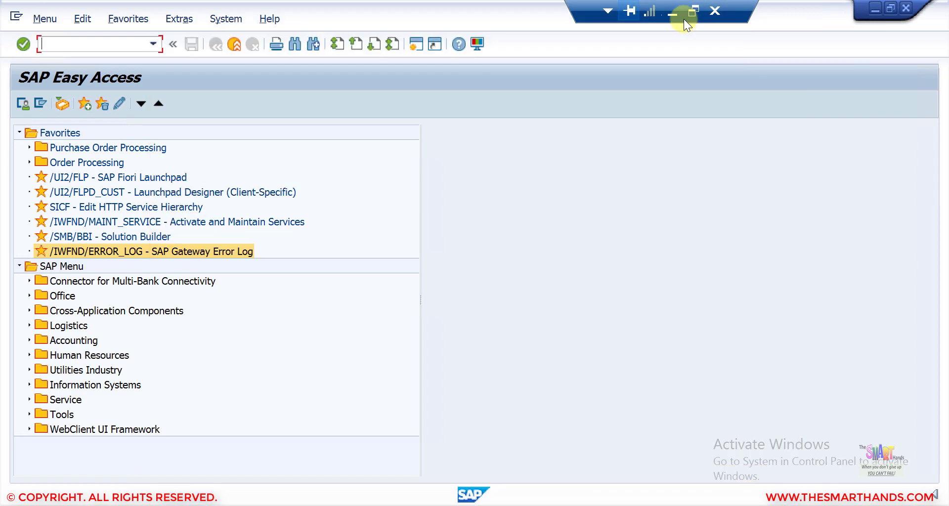
# - Present the slides in PowerPoint through slide 4, 'GUI Screen Setting', then exit the show
pyautogui.click(674, 14)
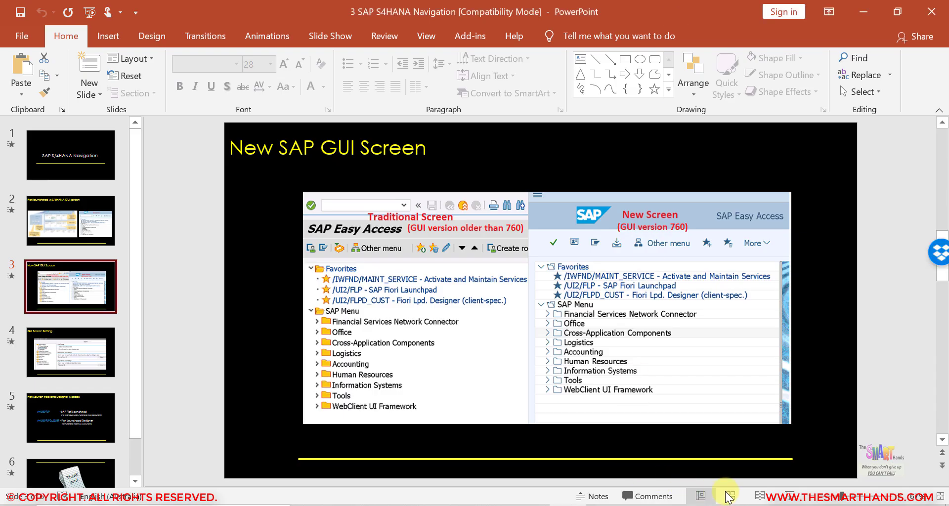
pyautogui.click(787, 496)
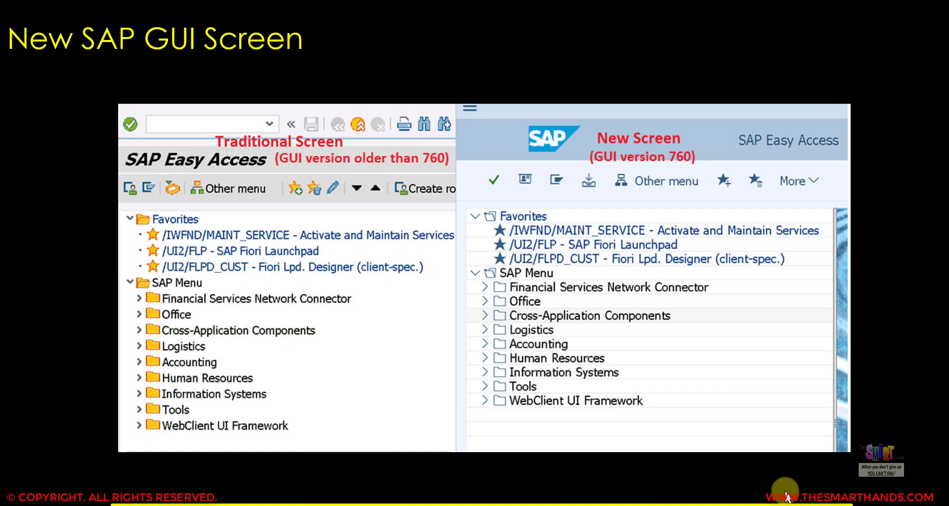
pyautogui.click(787, 495)
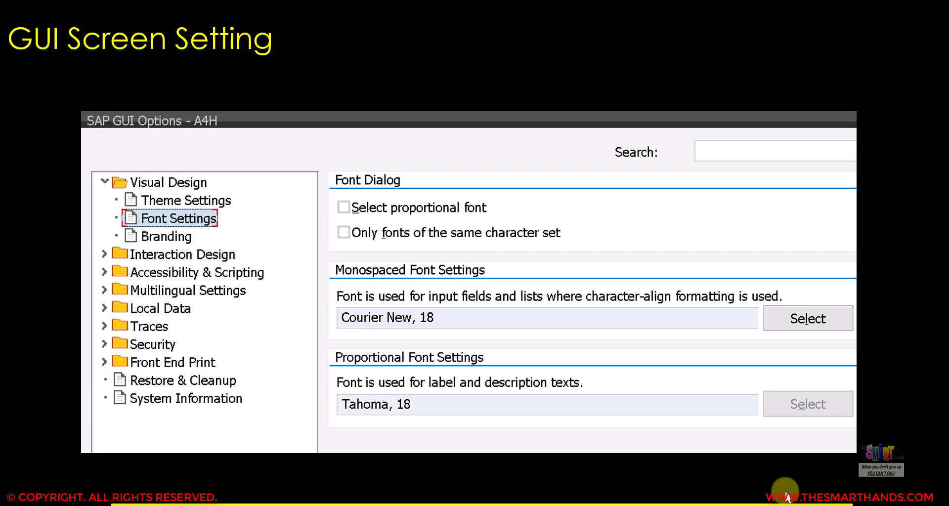
pyautogui.press('Escape')
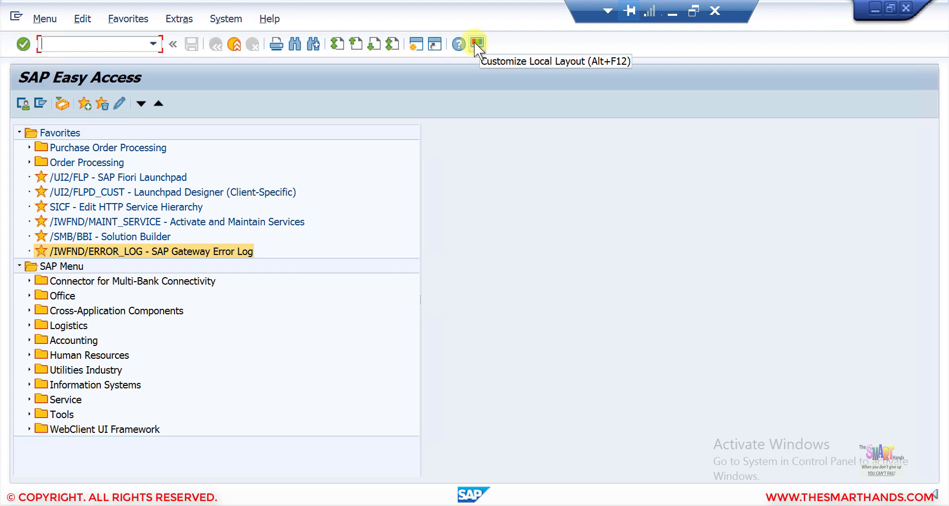
pyautogui.click(475, 43)
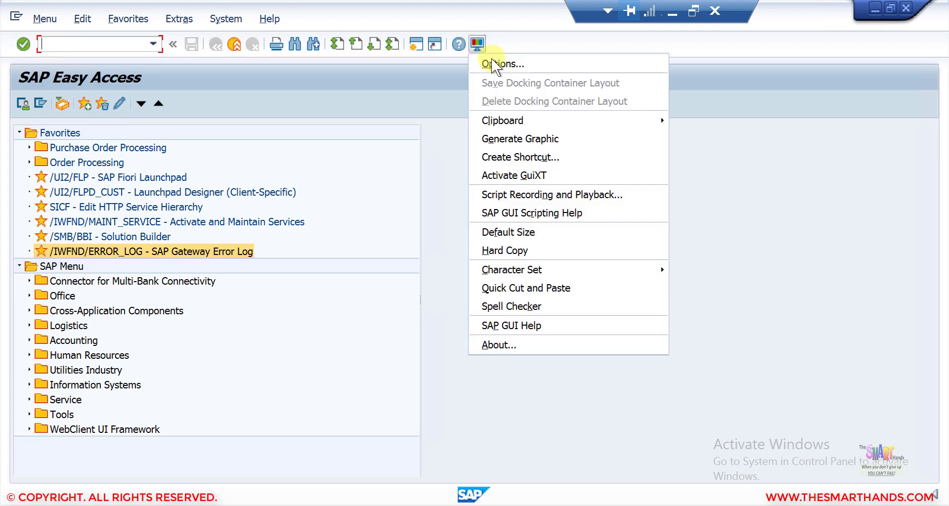
pyautogui.click(492, 60)
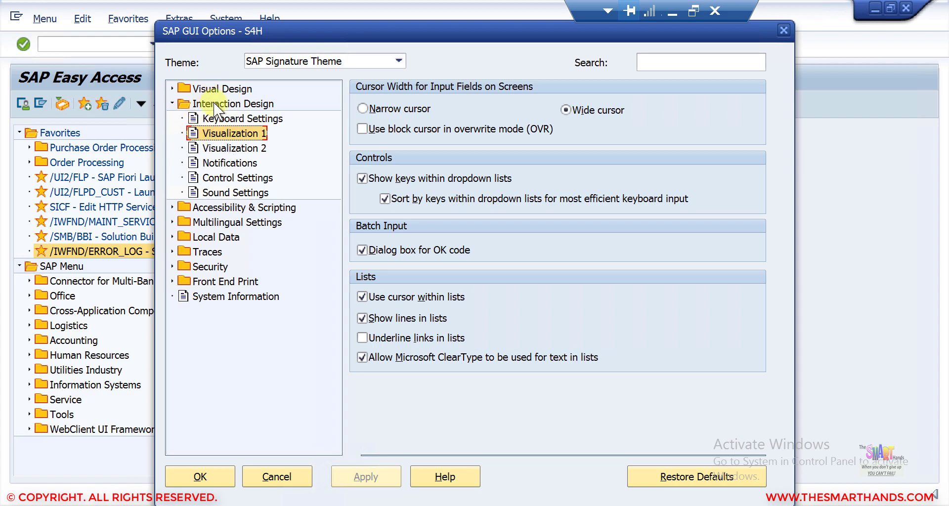
pyautogui.click(213, 103)
pyautogui.click(206, 134)
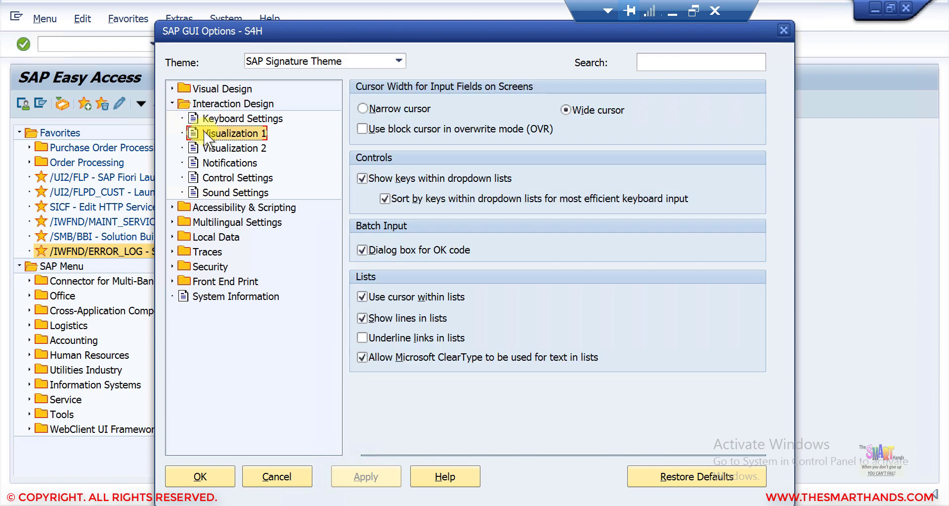
pyautogui.click(362, 178)
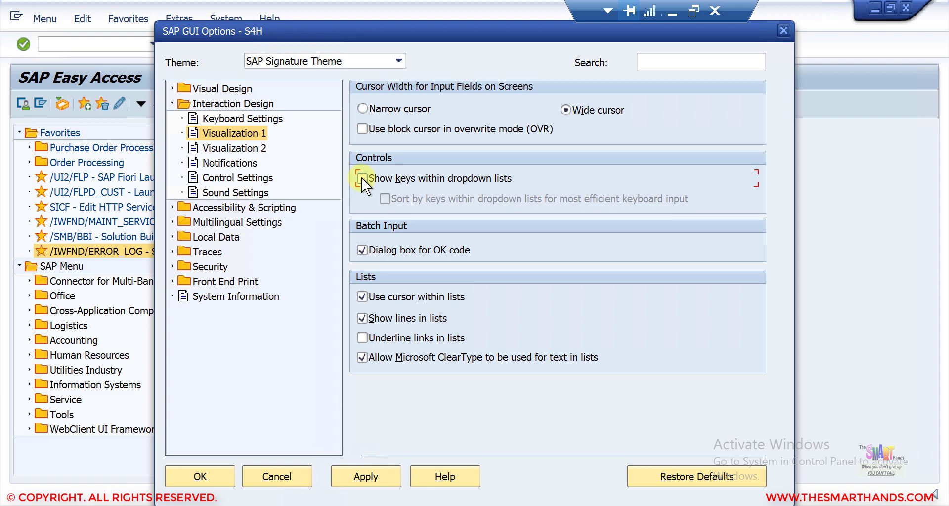
pyautogui.click(362, 177)
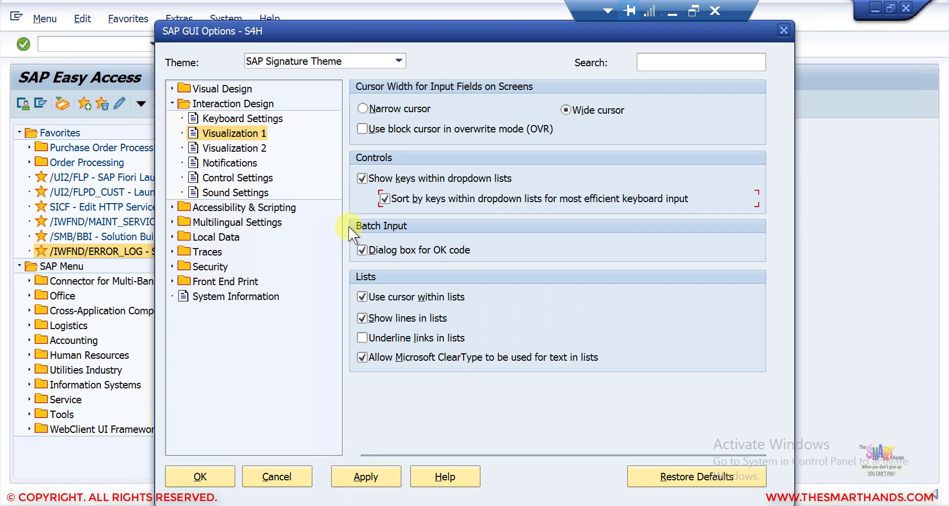
pyautogui.click(381, 472)
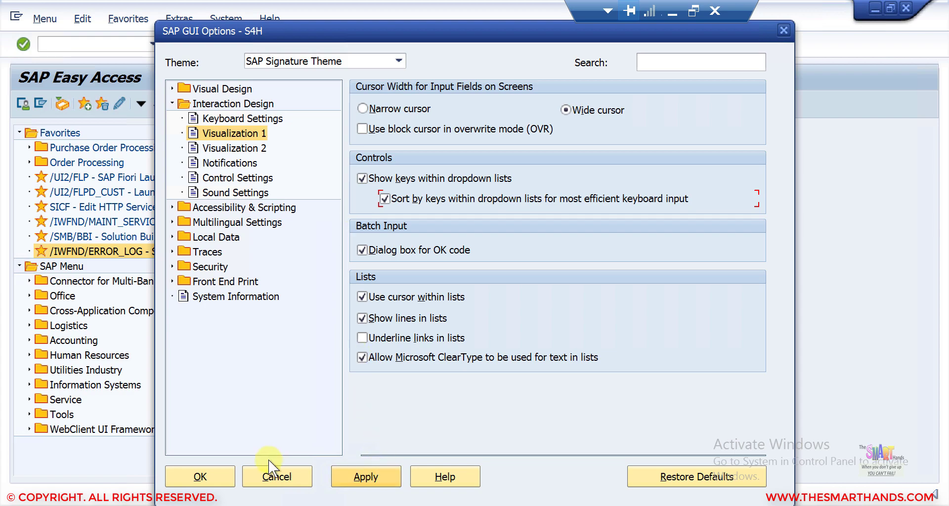
pyautogui.click(218, 475)
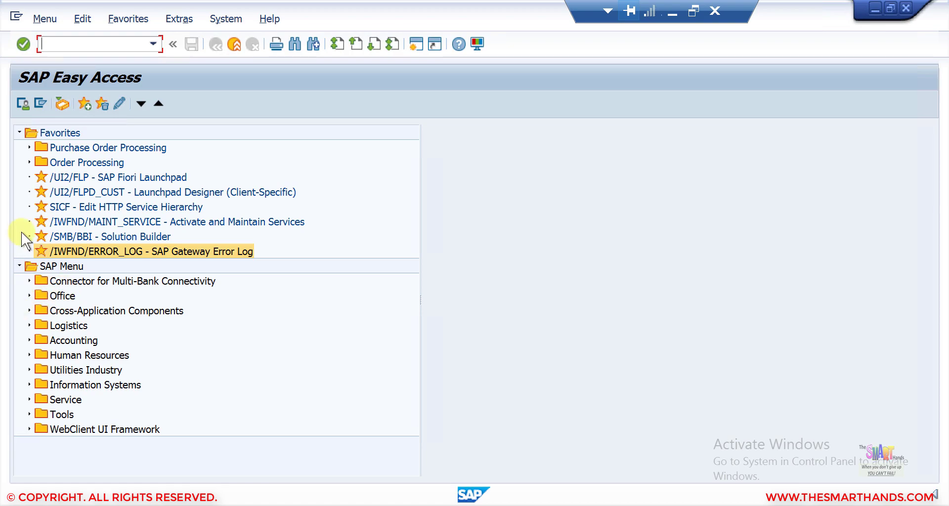
# - Expand Order Processing and Logistics > Sales and Distribution > Master Data > Products > Material > Trading Goods, selecting MMH1 - Create
pyautogui.click(29, 161)
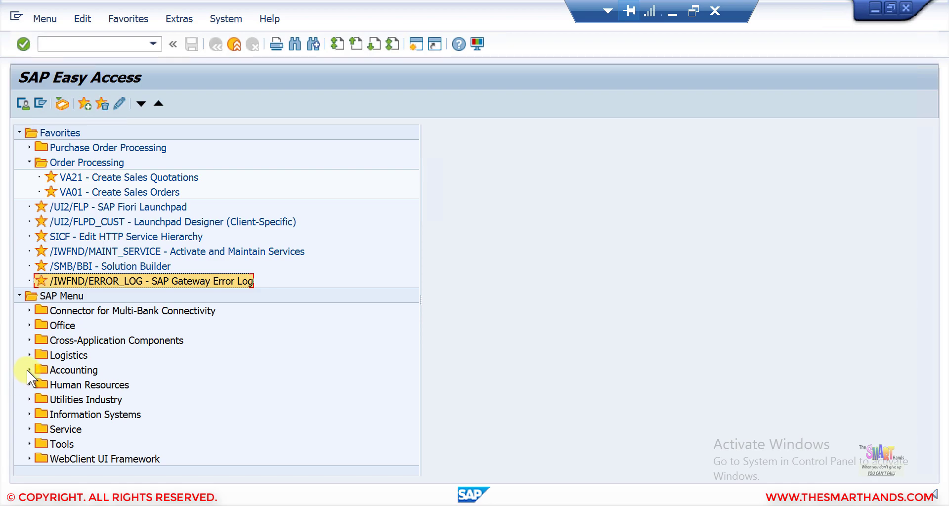
pyautogui.click(30, 355)
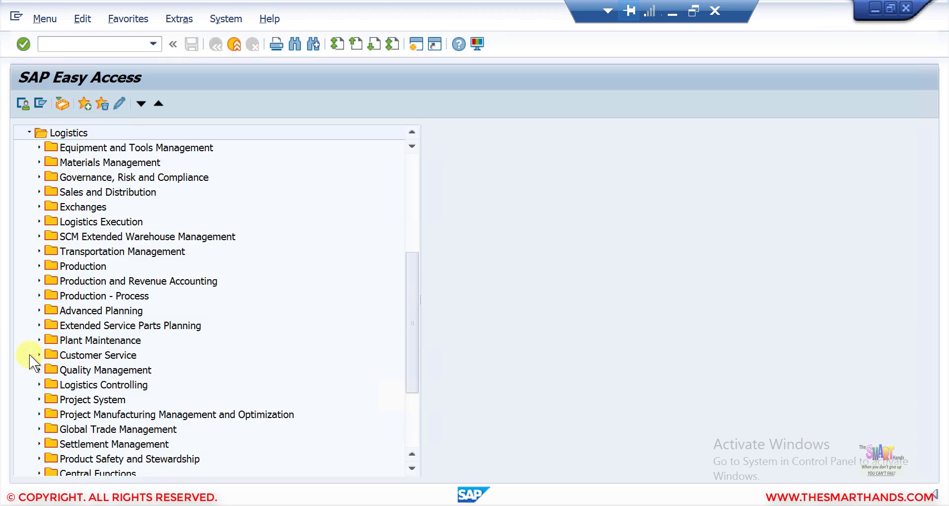
pyautogui.click(38, 193)
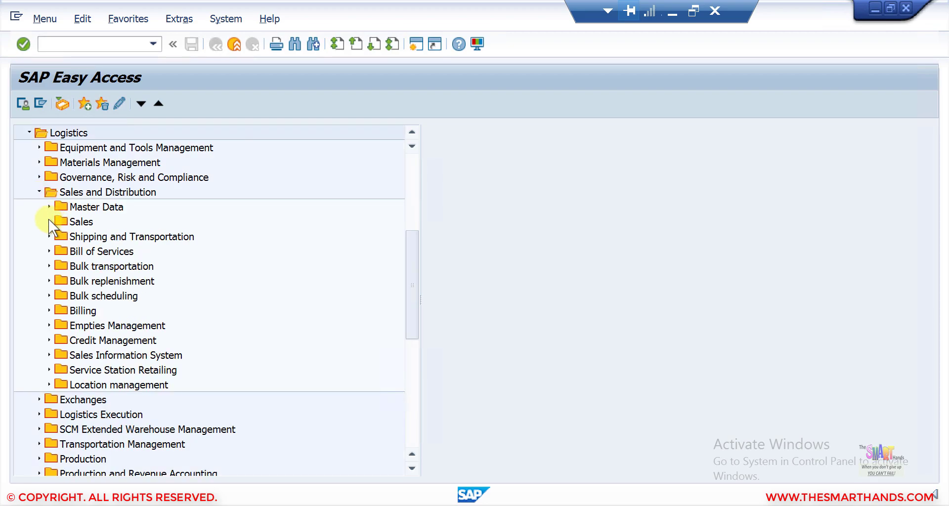
pyautogui.click(49, 221)
pyautogui.click(49, 207)
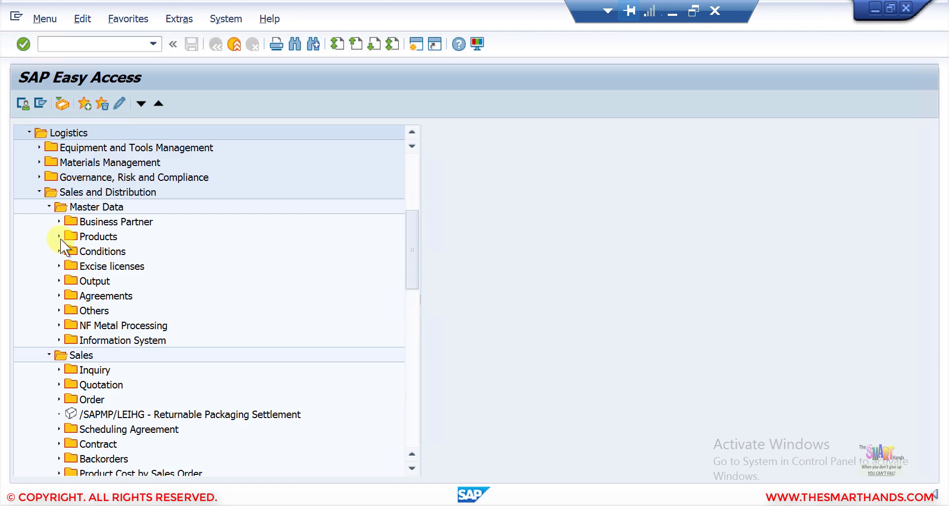
pyautogui.click(58, 237)
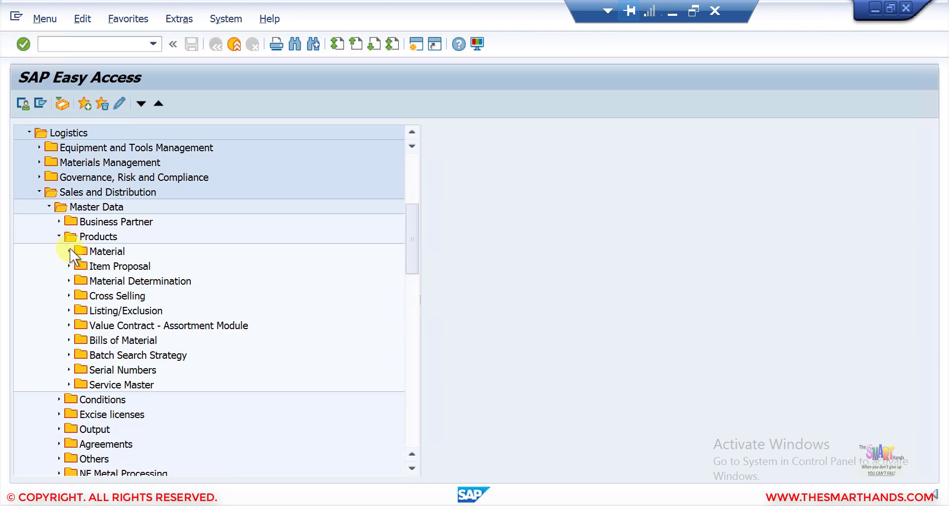
pyautogui.click(69, 251)
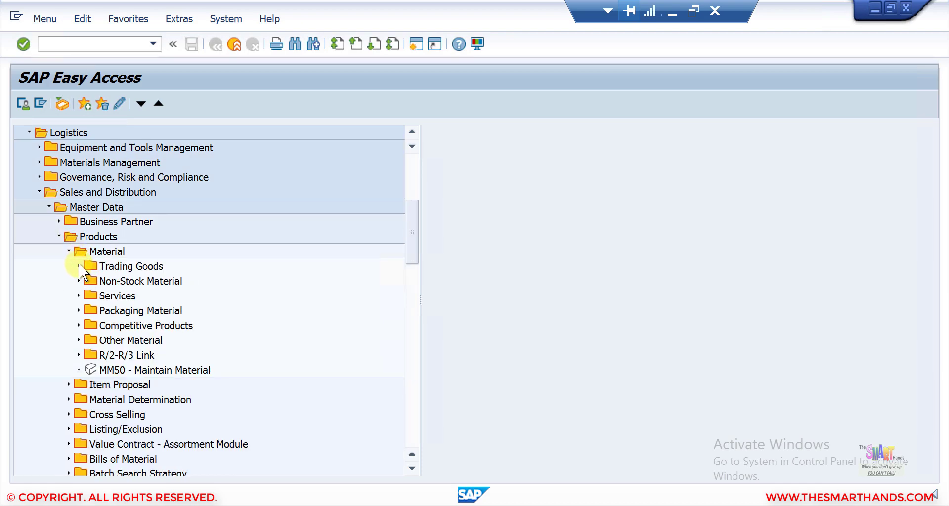
pyautogui.click(79, 266)
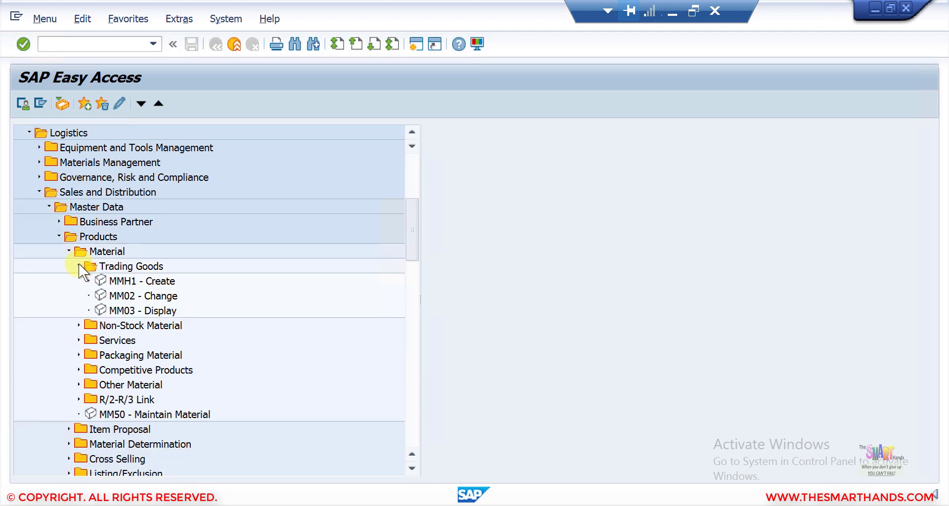
pyautogui.click(124, 282)
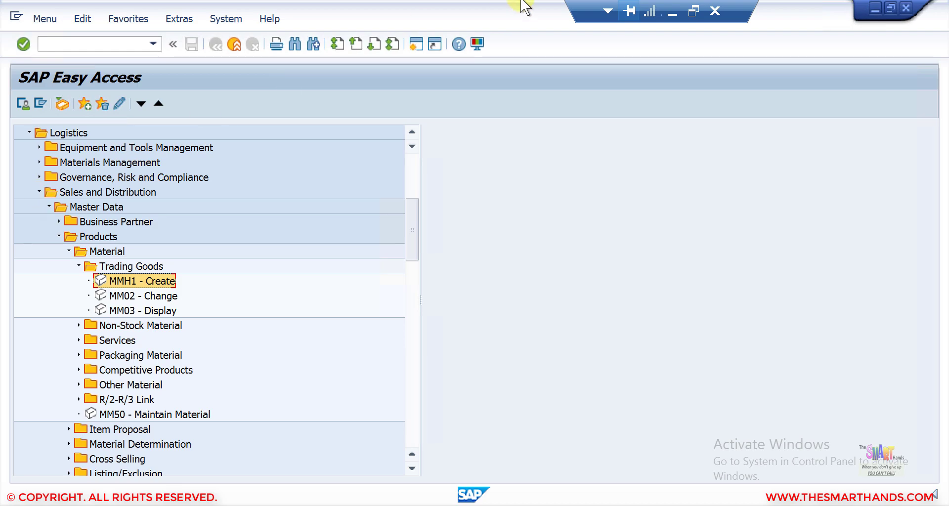
# - Open SAP GUI Options and view the Visualization 2 and Notifications pages under Interaction Design
pyautogui.click(482, 45)
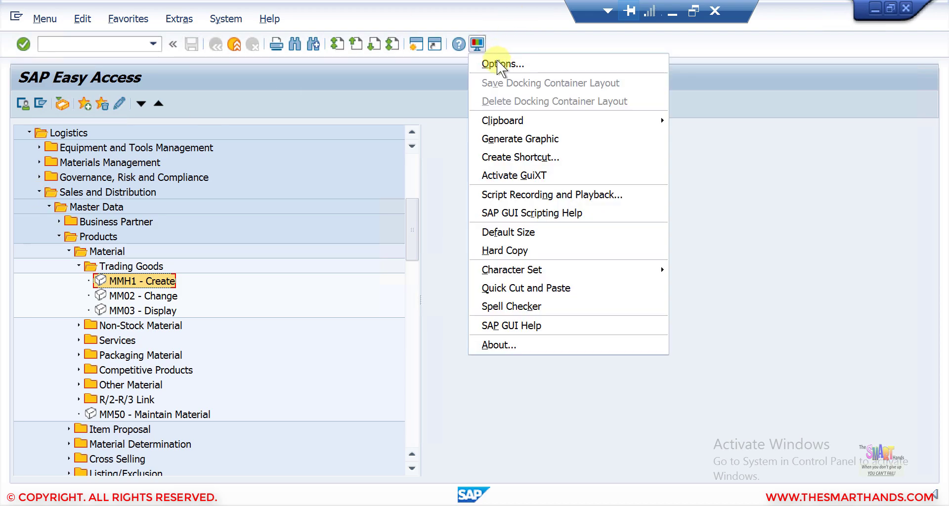
pyautogui.click(497, 60)
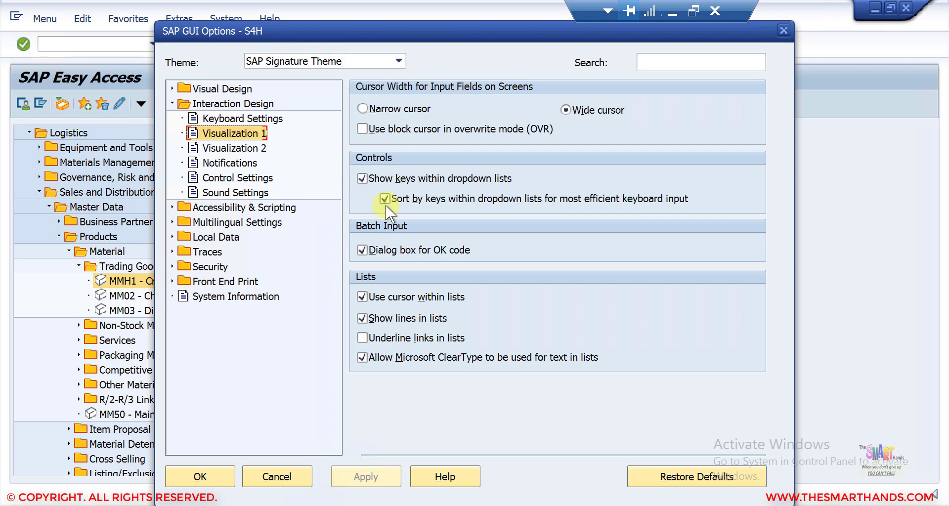
pyautogui.click(240, 149)
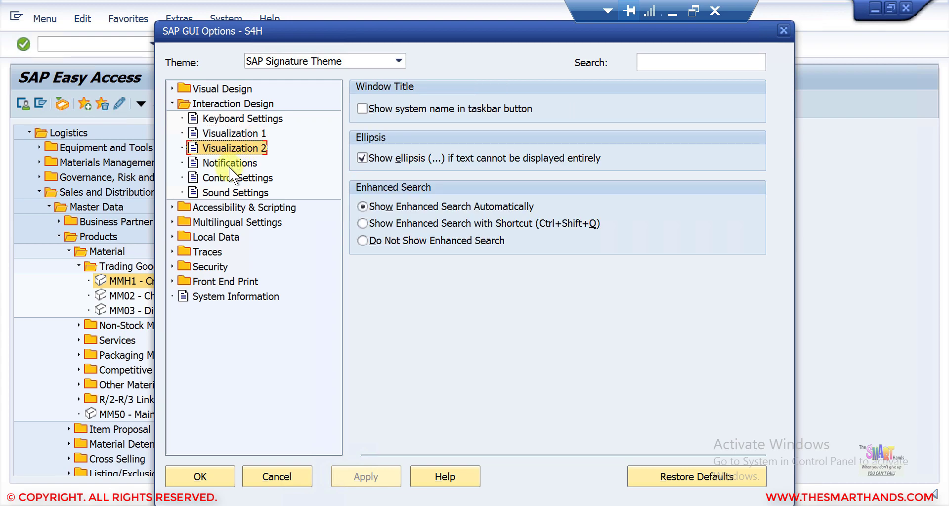
pyautogui.click(229, 167)
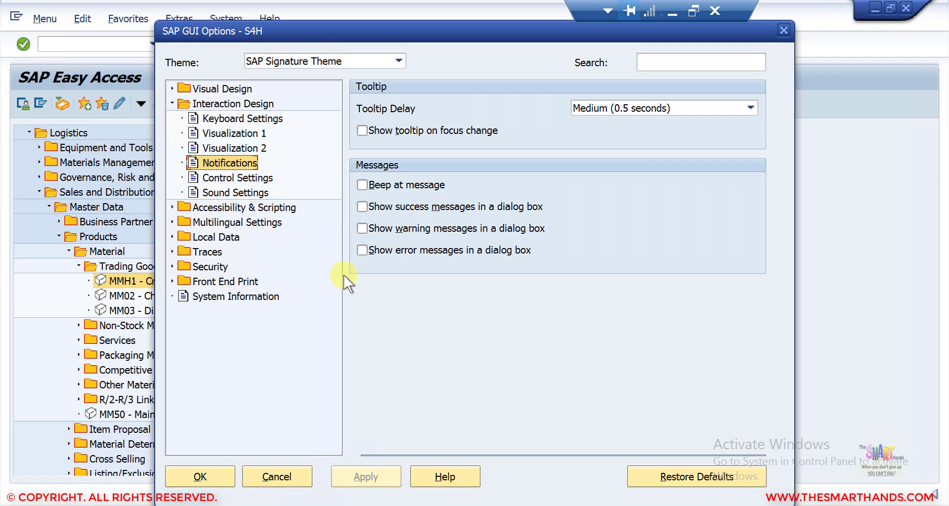
# - Read the SAP GUI Help for Notifications and the local layout section, then close Help
pyautogui.click(453, 475)
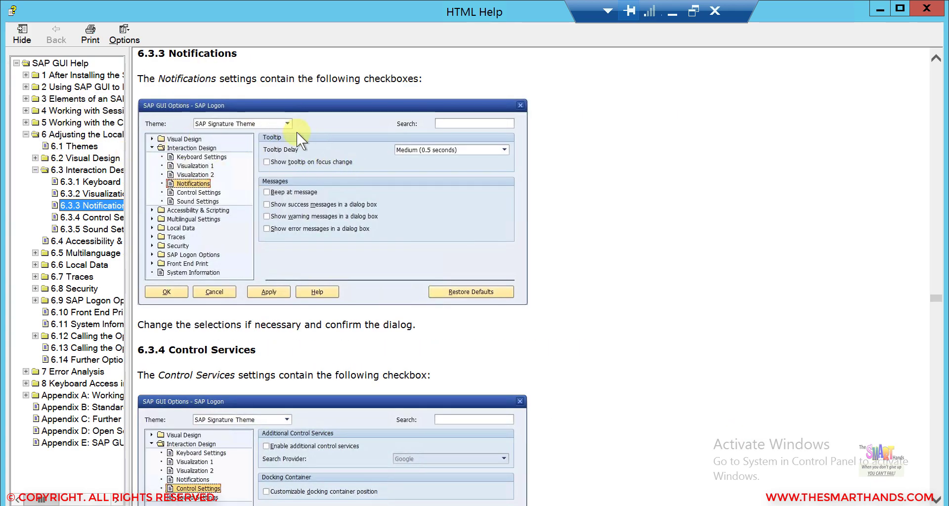
pyautogui.click(75, 157)
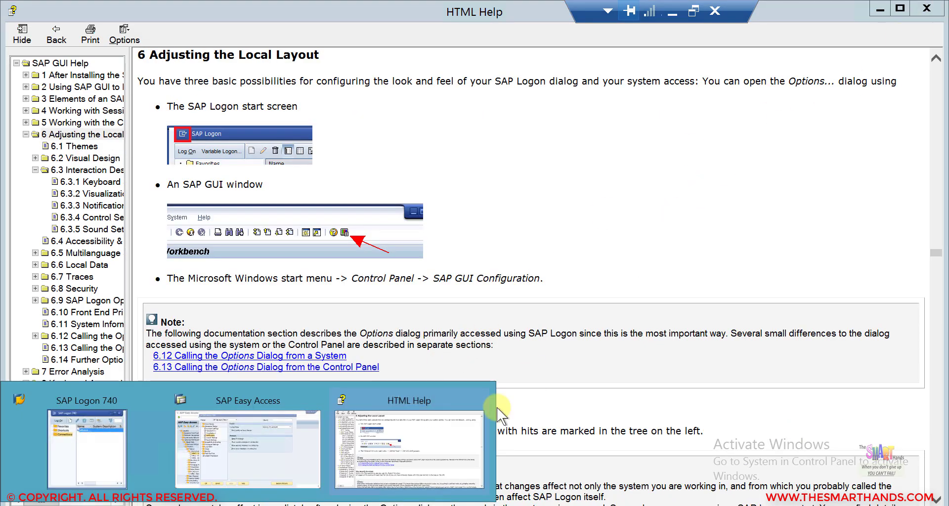
pyautogui.click(476, 399)
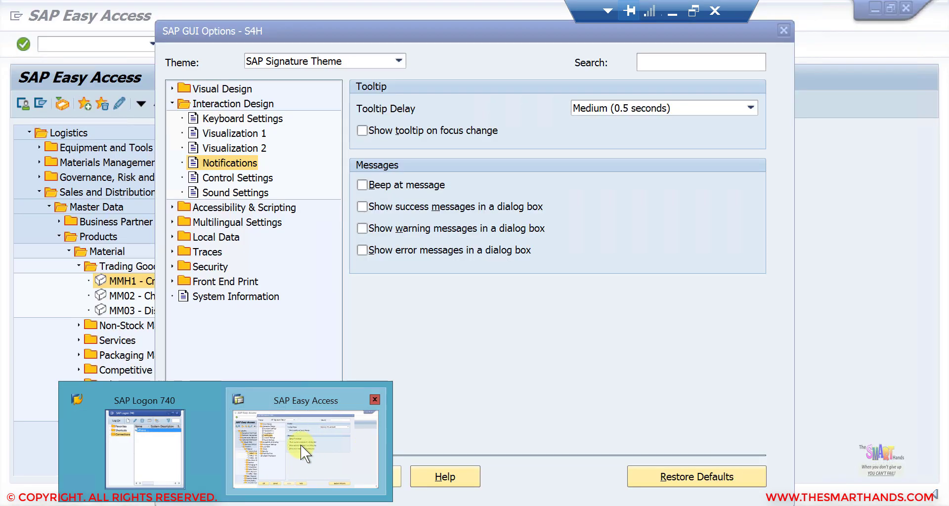
# - Back in Options, show Font Settings: Courier New, 12 fixed-width and Tahoma, 12 proportional
pyautogui.click(300, 445)
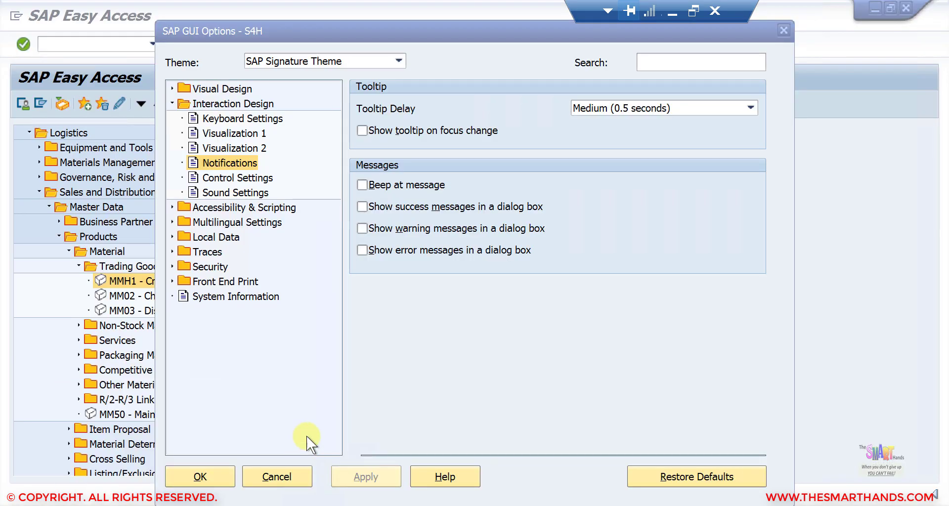
pyautogui.click(172, 89)
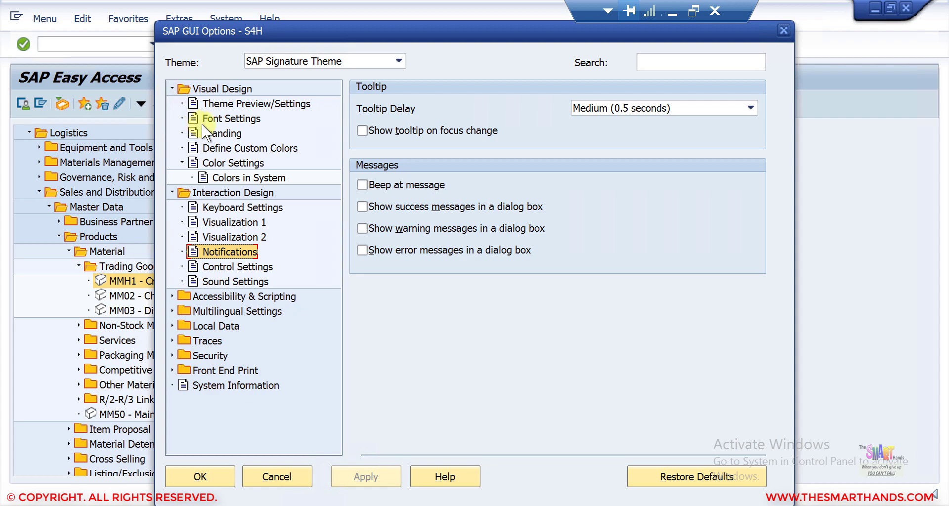
pyautogui.click(172, 192)
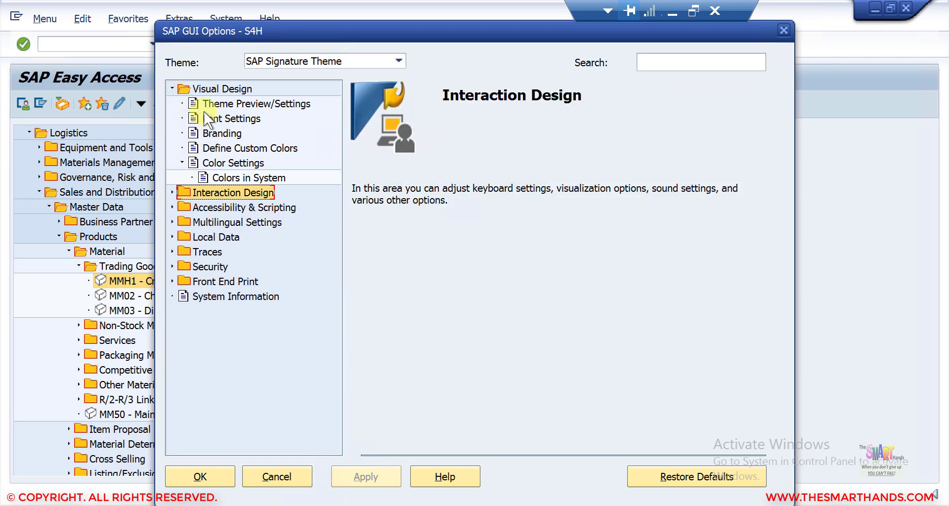
pyautogui.click(215, 117)
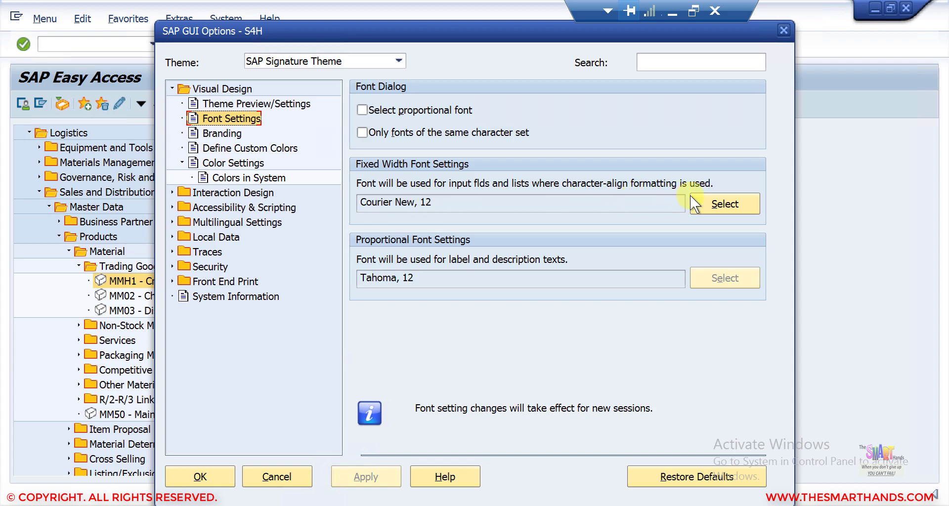
# - Change the font size to 20, then apply and save the SAP GUI Options
pyautogui.click(711, 202)
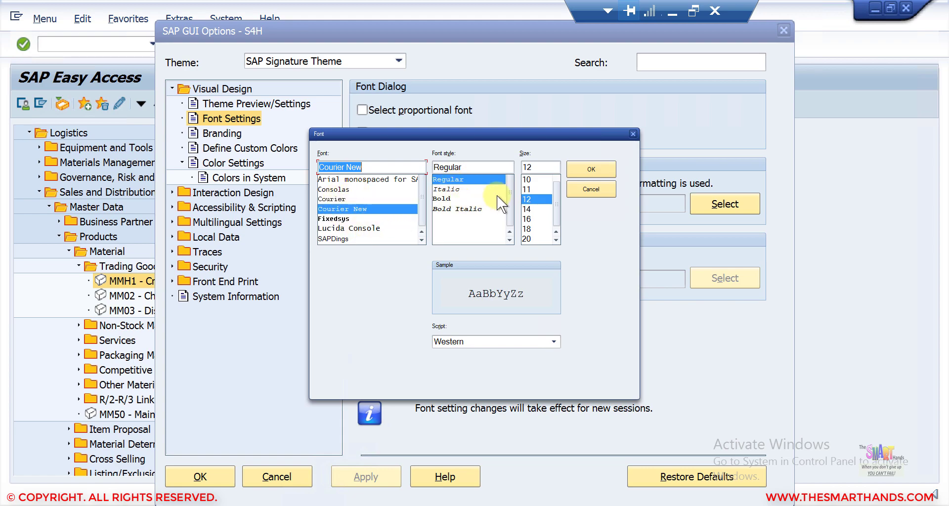
pyautogui.click(540, 239)
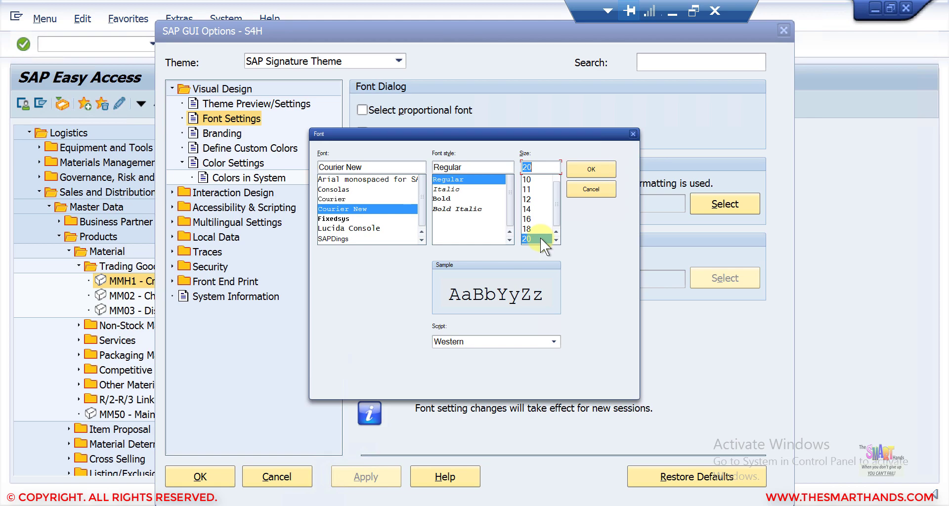
pyautogui.click(598, 167)
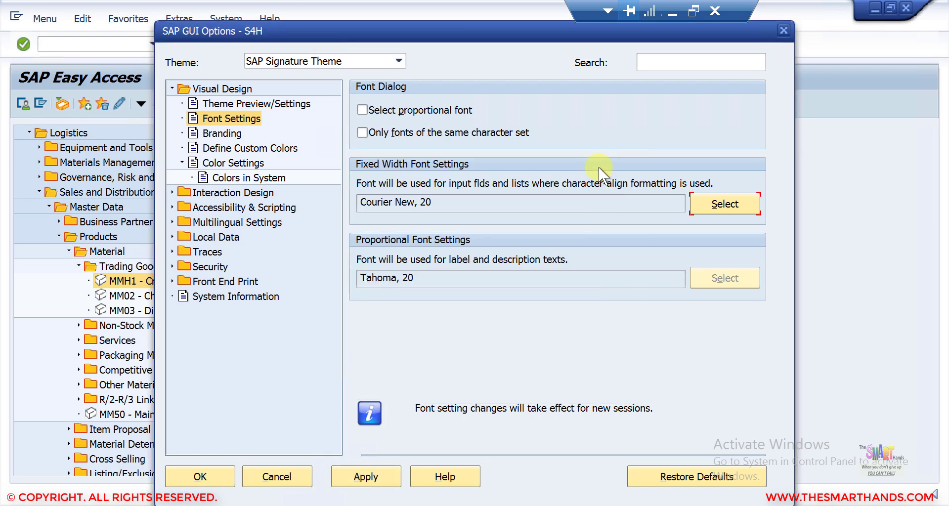
pyautogui.click(382, 471)
pyautogui.click(211, 473)
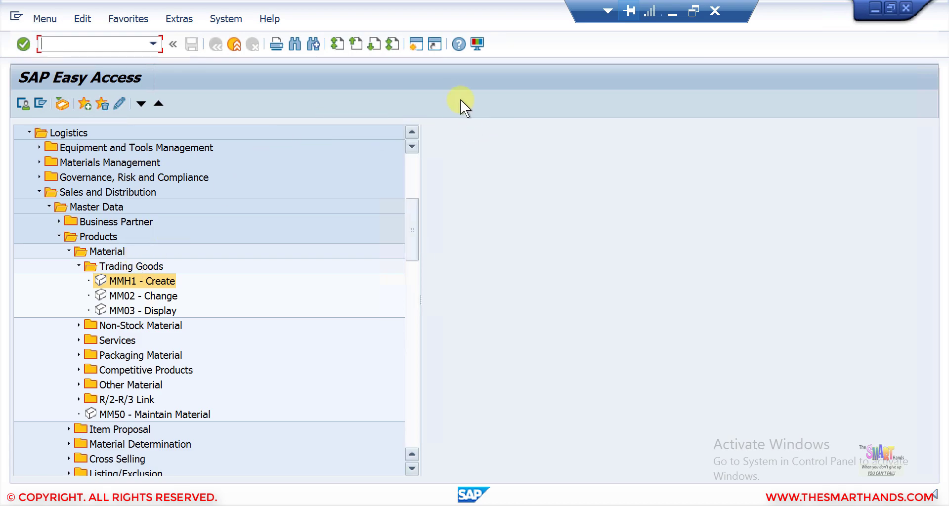
# - Check the 20-point font in a new session, then restore the font size to 12 and save
pyautogui.click(414, 46)
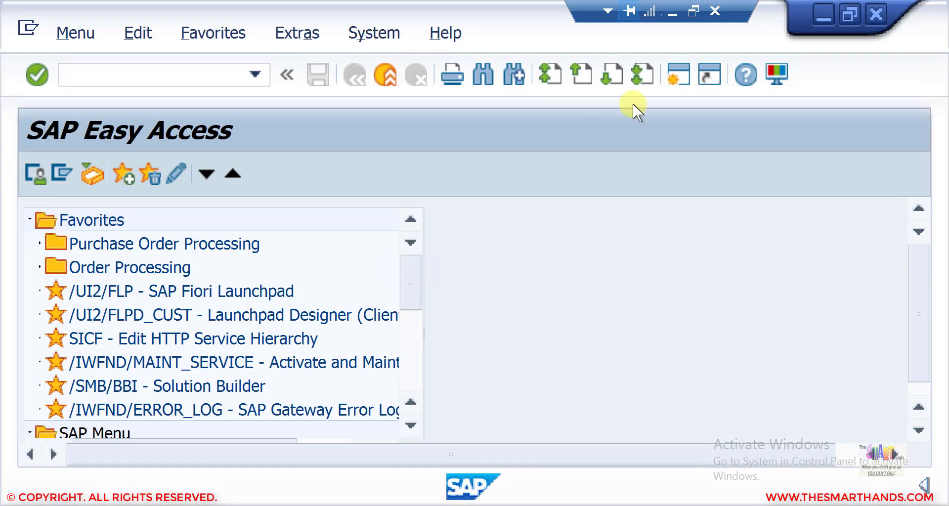
pyautogui.click(774, 75)
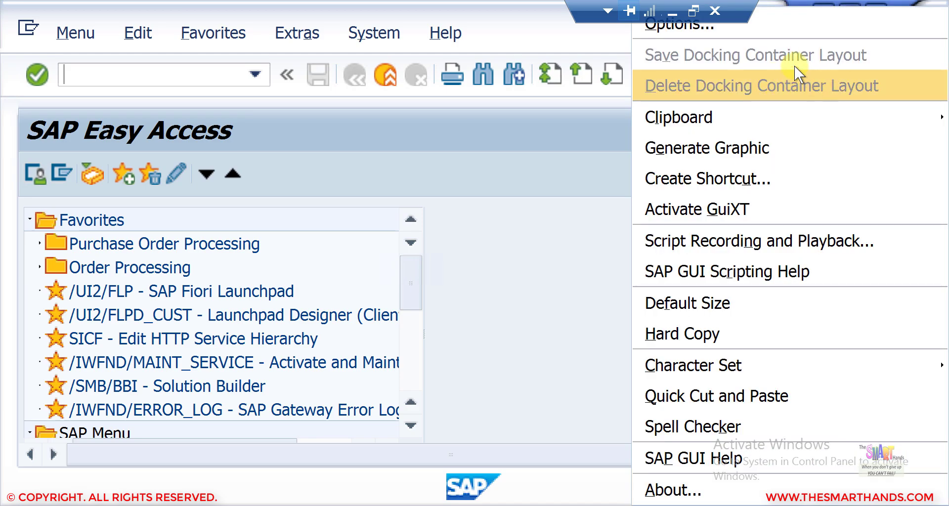
pyautogui.click(779, 29)
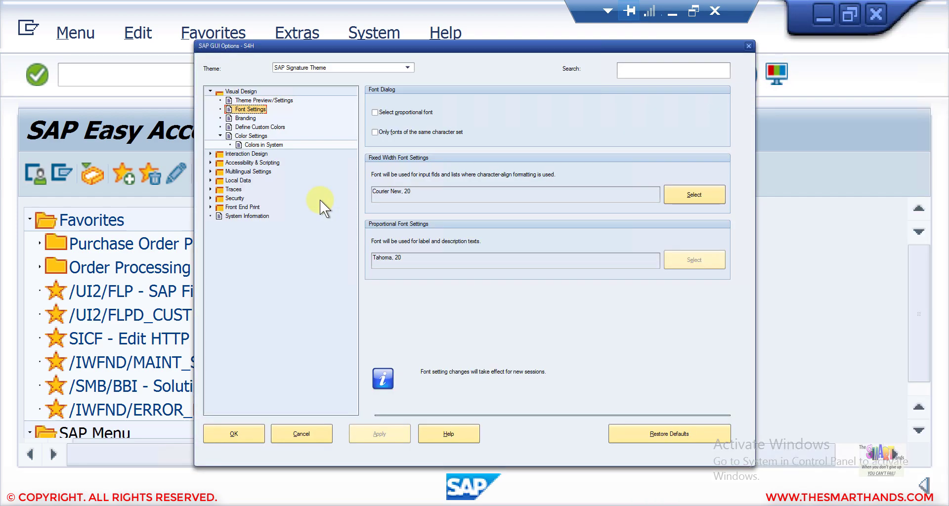
pyautogui.click(678, 188)
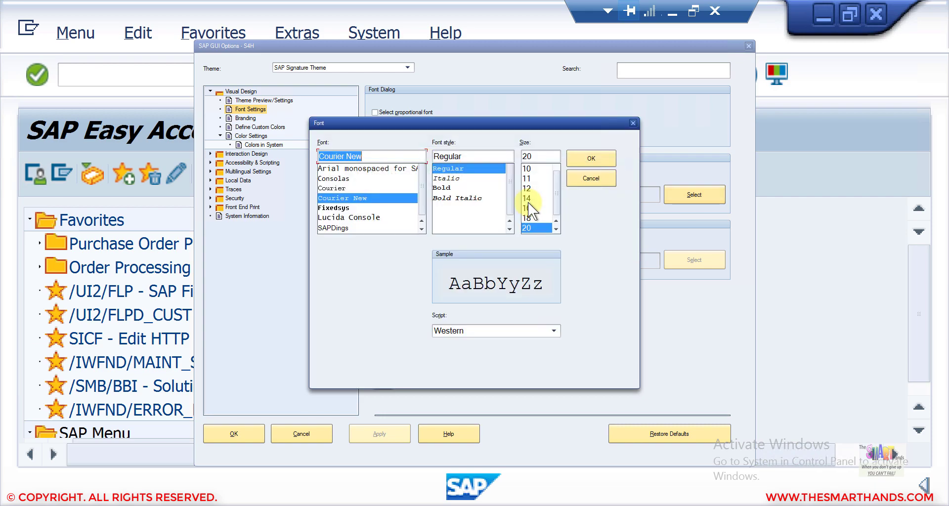
pyautogui.click(529, 187)
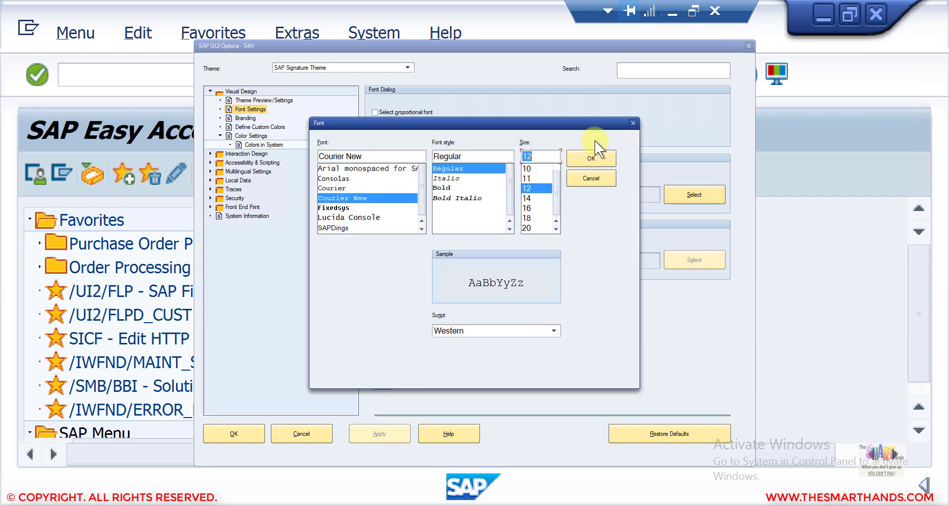
pyautogui.click(592, 158)
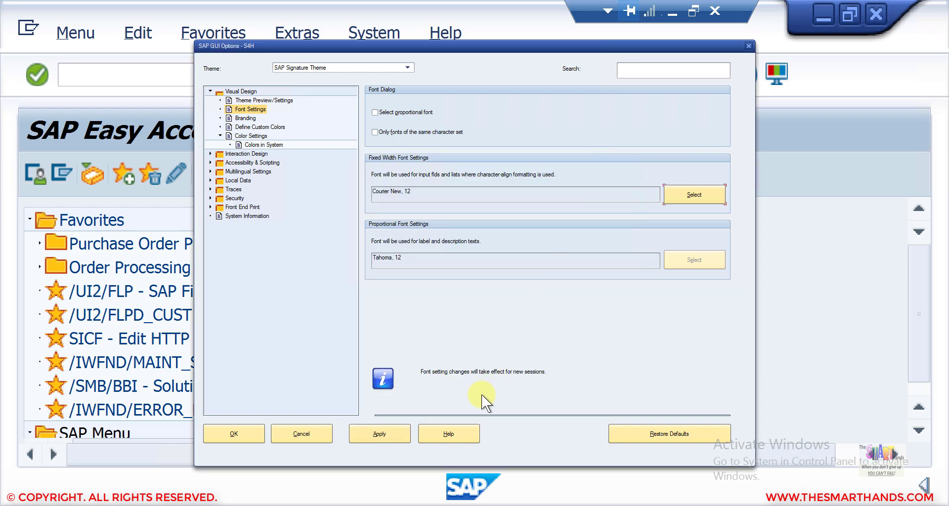
pyautogui.click(391, 435)
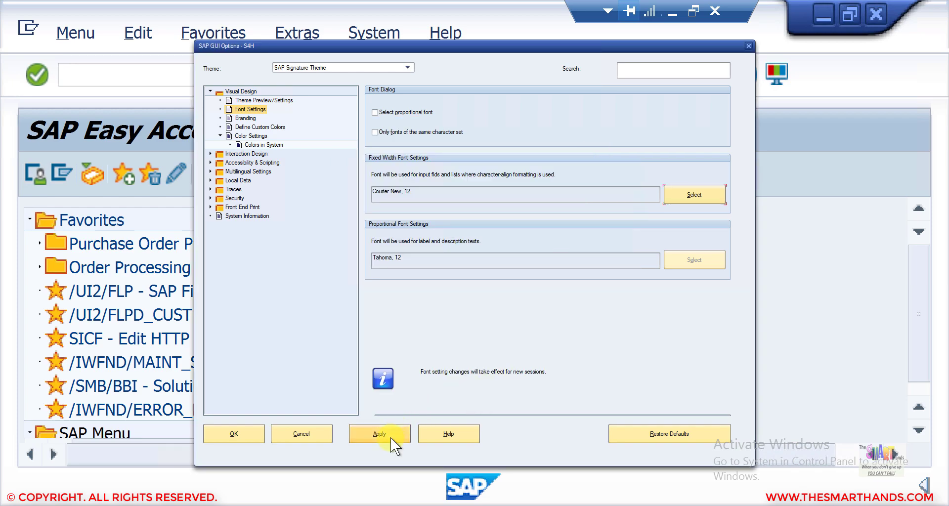
pyautogui.click(256, 431)
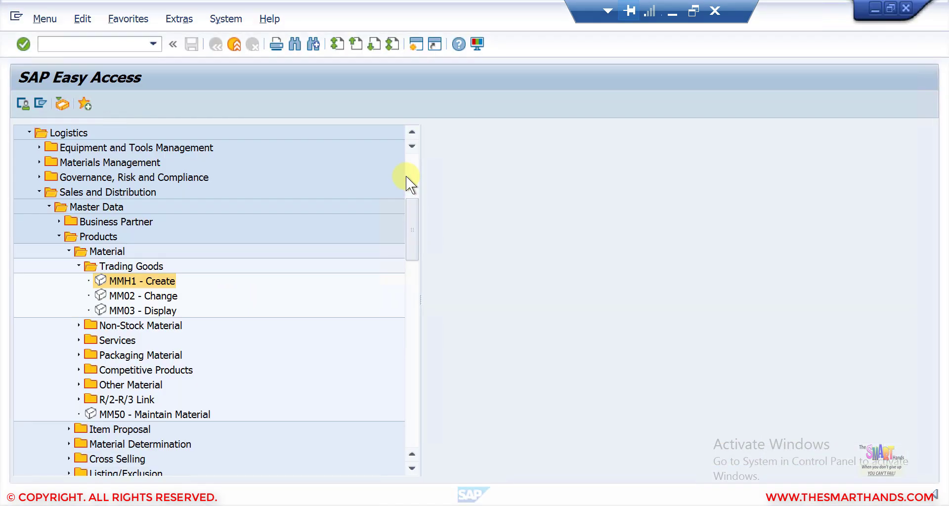
pyautogui.click(416, 44)
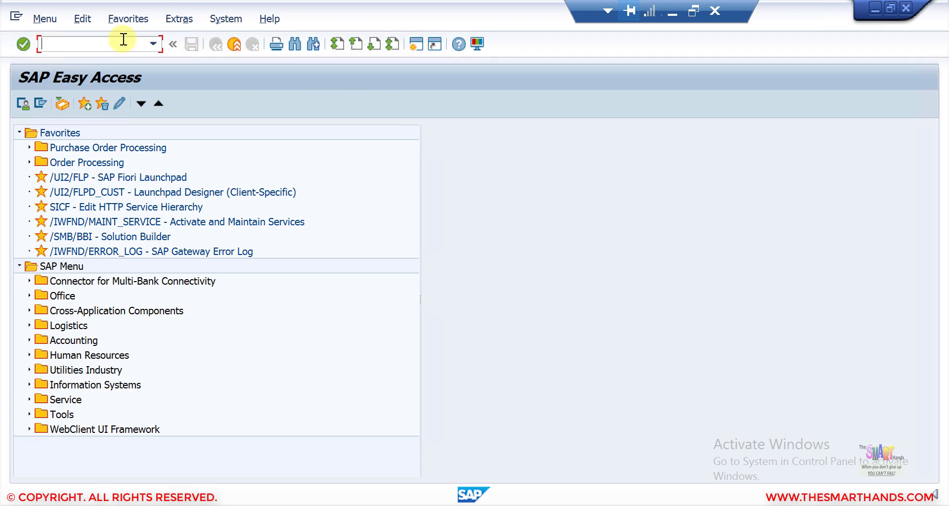
# - Run SE80 in the new normal-size session and preview the open SAP windows
pyautogui.write('se80')
pyautogui.press('Return')
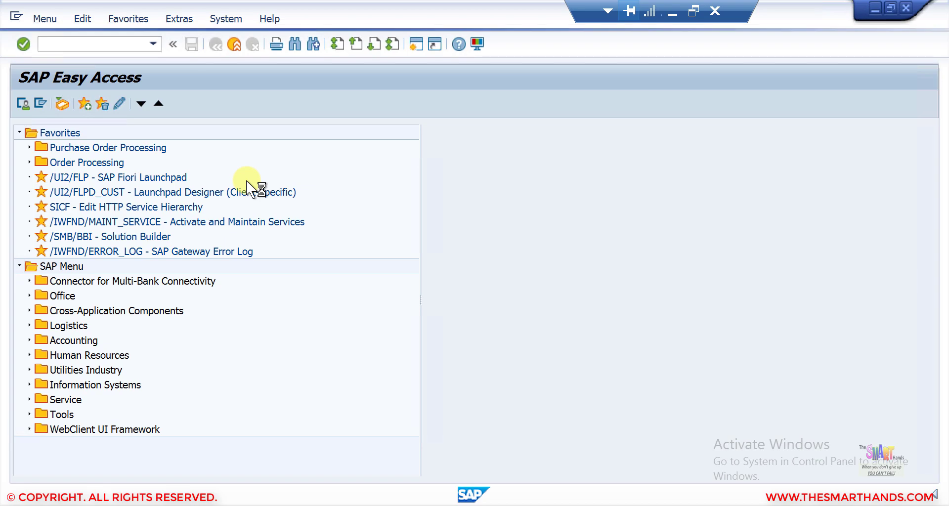
pyautogui.click(248, 505)
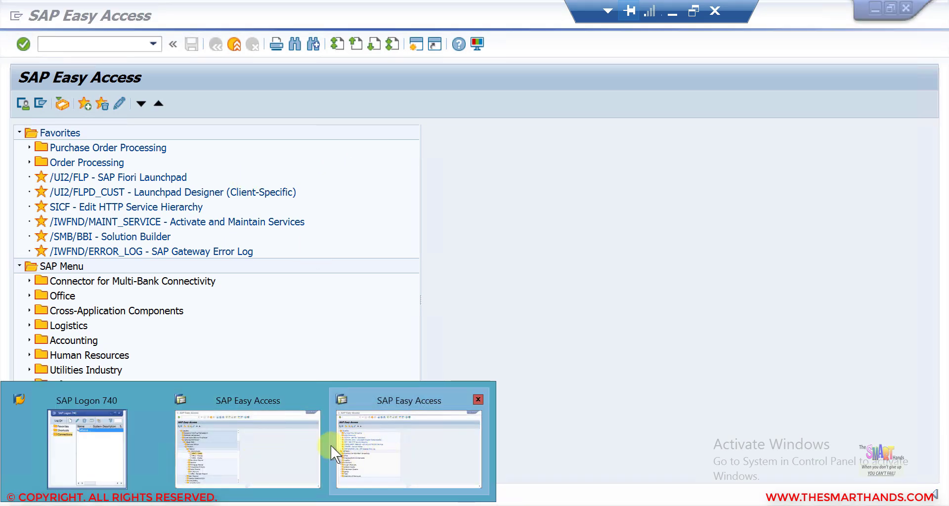
# - Run MMH1 in the Logistics-tree session, then switch to the Favorites session
pyautogui.click(261, 440)
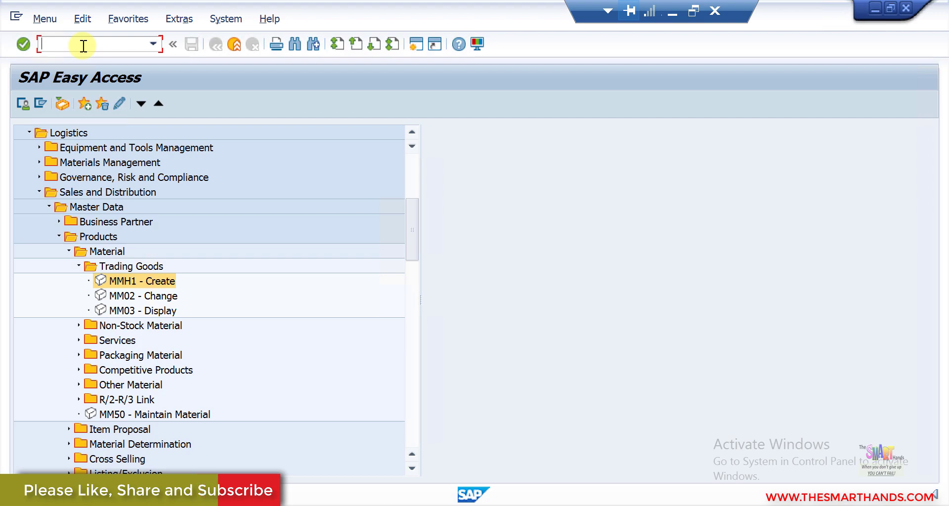
pyautogui.write('mmh1')
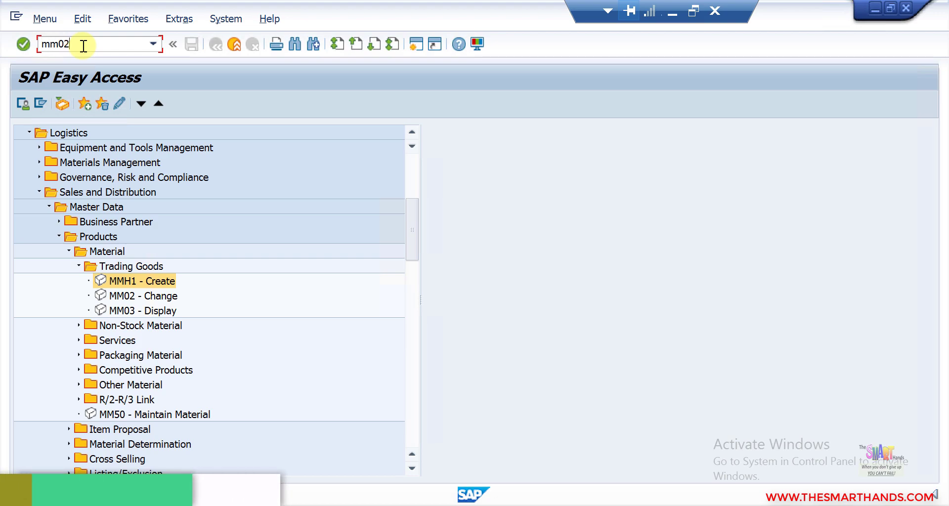
pyautogui.press('Return')
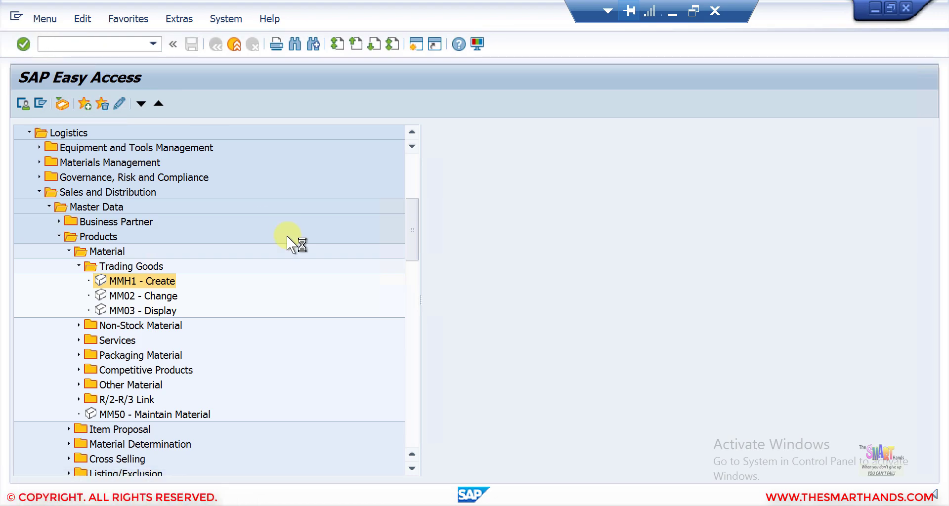
pyautogui.moveTo(259, 469)
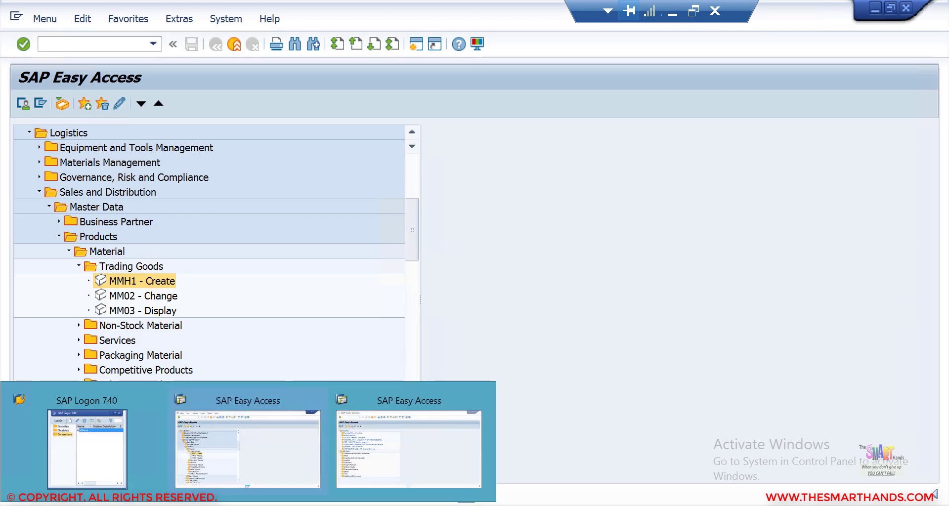
pyautogui.click(393, 418)
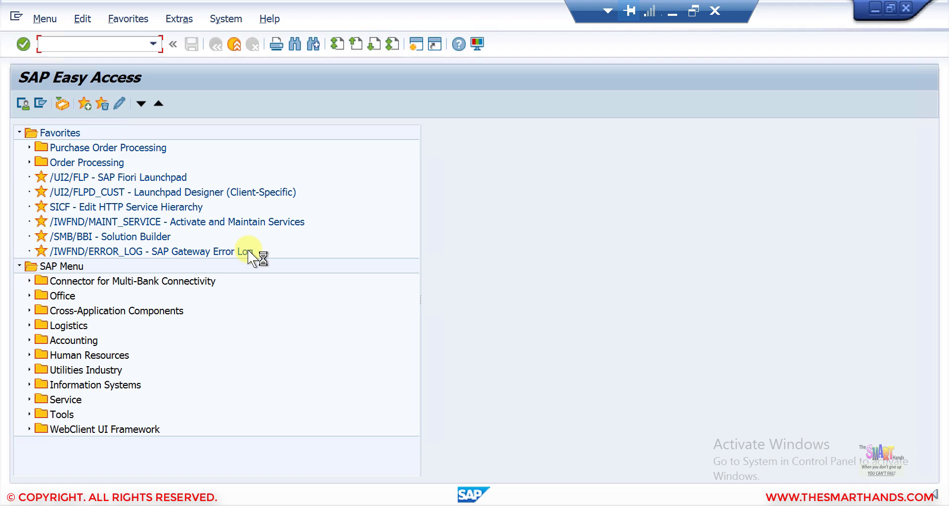
# - Minimize SAP and present PowerPoint's Fiori Launch pad and Designer T/codes slide
pyautogui.click(673, 10)
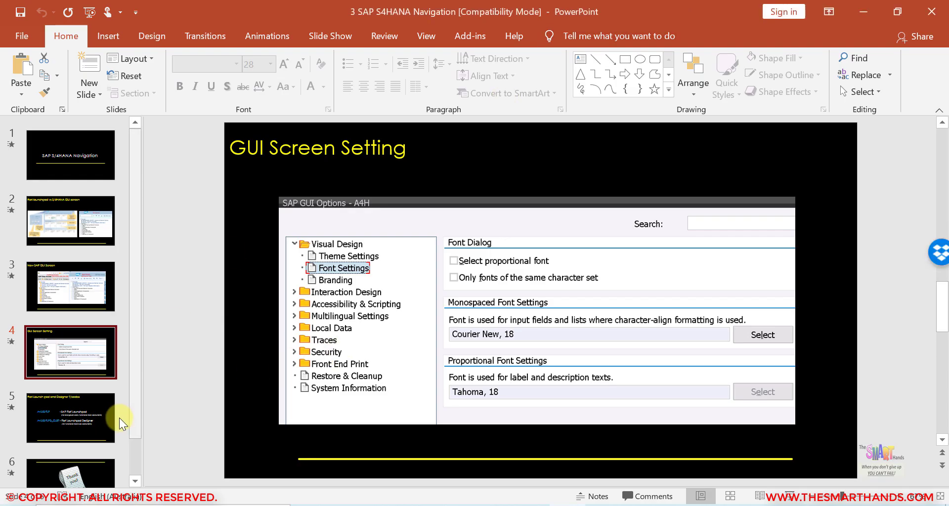
pyautogui.click(793, 497)
pyautogui.click(792, 497)
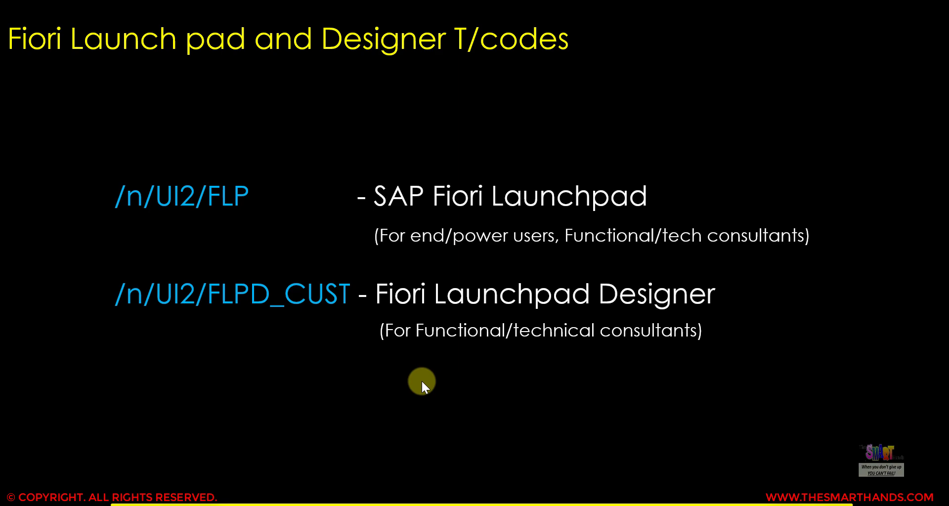
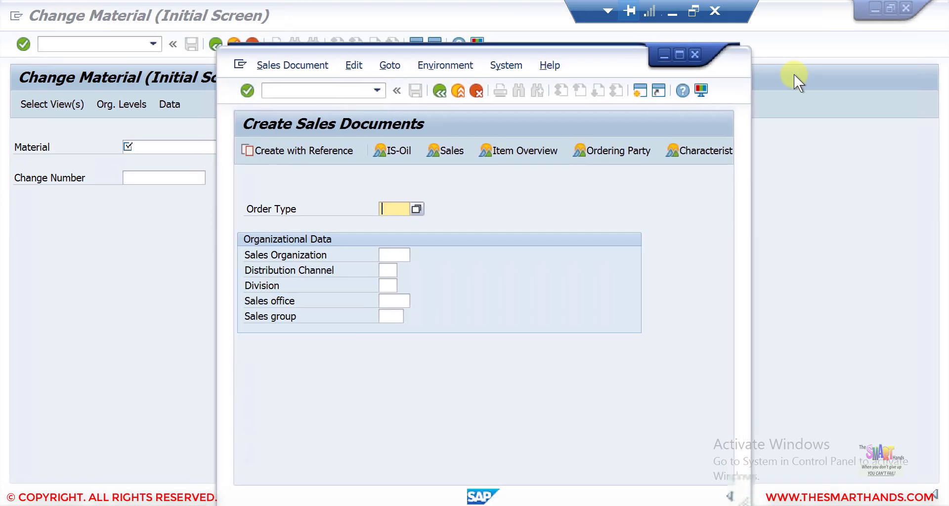
# - From the Change Material window, open a new SAP GUI session on the SAP Easy Access menu
pyautogui.click(203, 146)
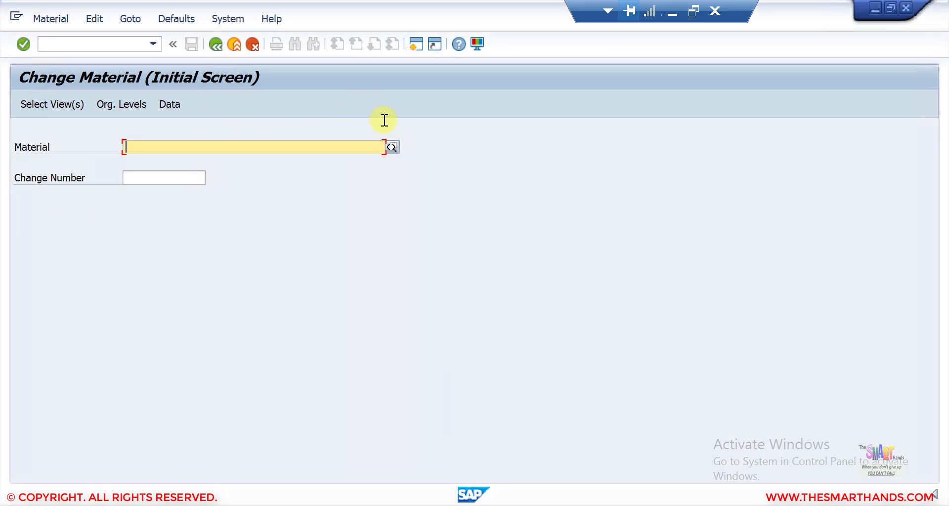
pyautogui.click(415, 41)
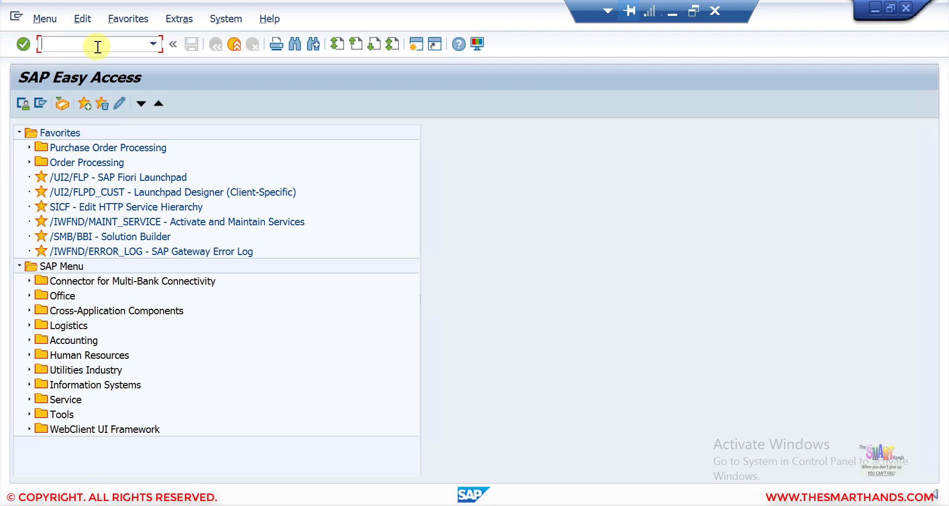
# - Run transaction SPRO and open the SAP Reference IMG tree
pyautogui.write('spro')
pyautogui.press('Return')
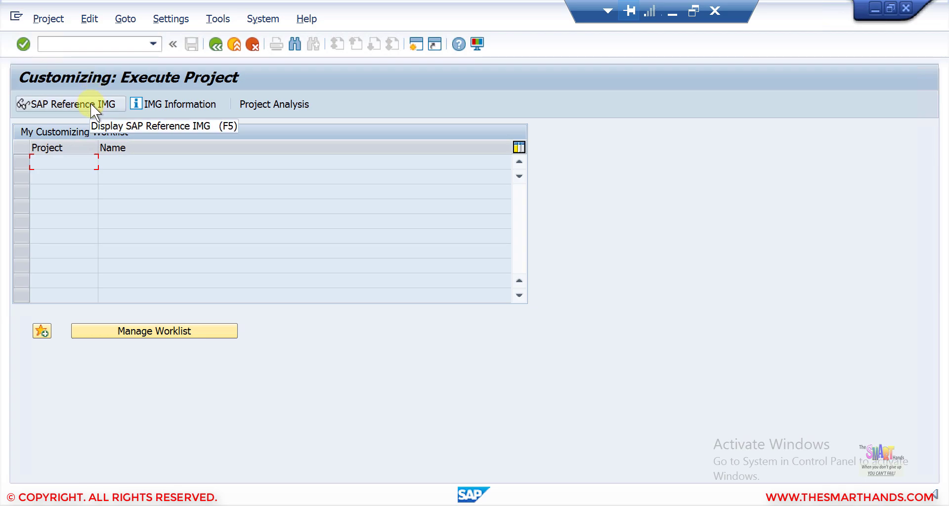
pyautogui.click(91, 106)
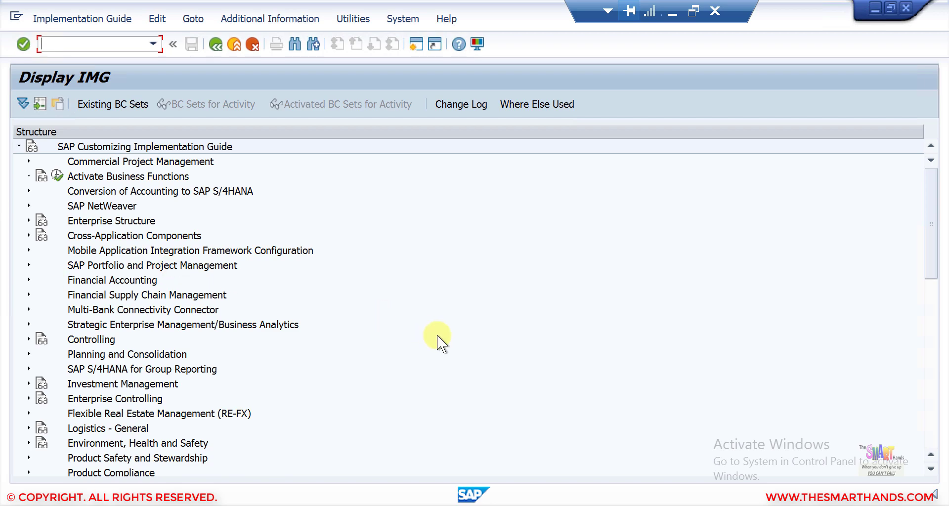
# - Browse Sales and Distribution > Sales > Sales Documents in the IMG, then collapse it
pyautogui.click(933, 314)
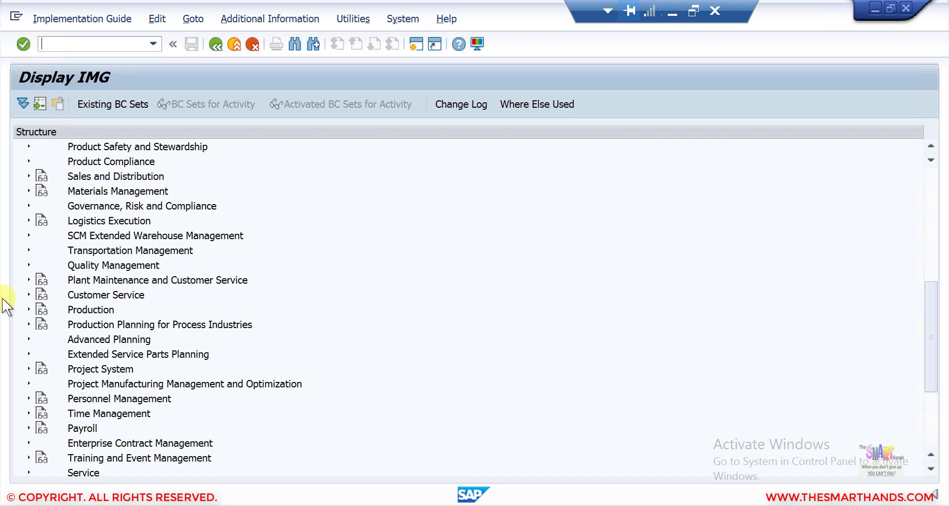
pyautogui.click(29, 176)
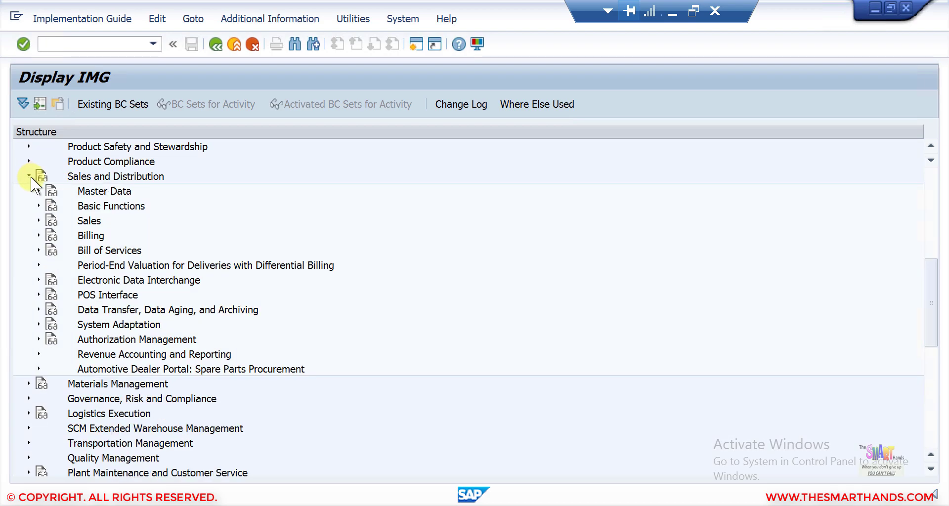
pyautogui.click(38, 220)
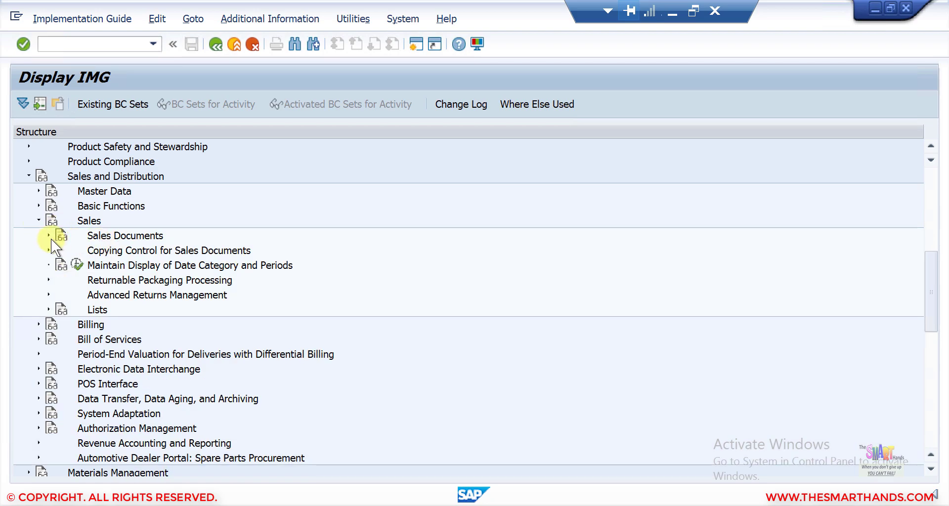
pyautogui.click(48, 236)
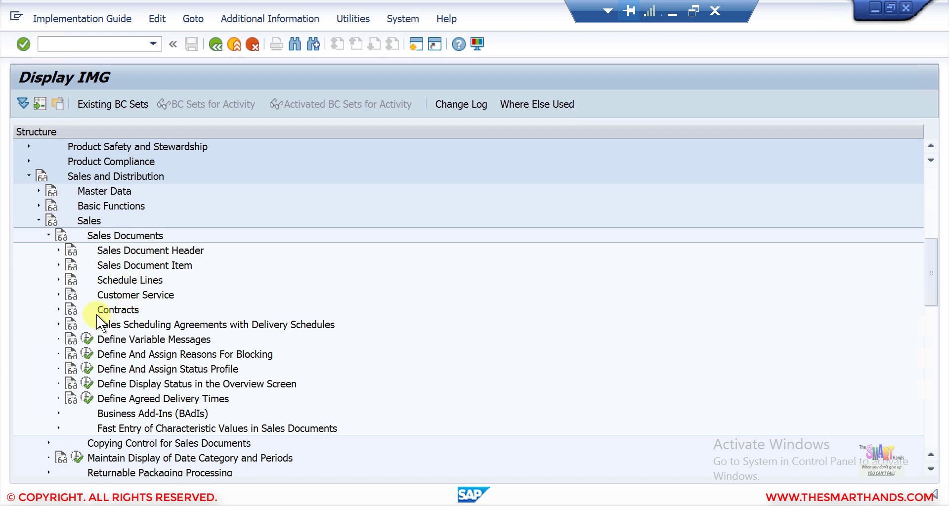
pyautogui.click(29, 176)
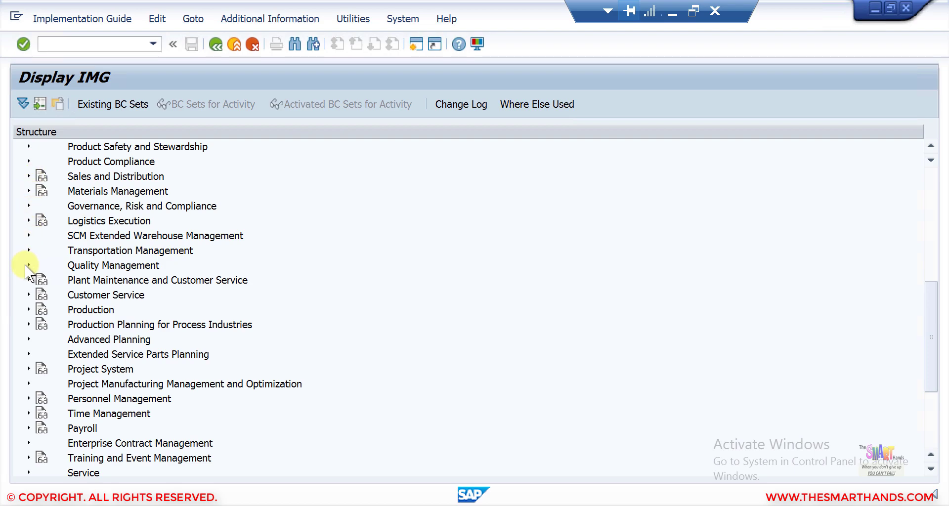
# - Expand Production > Basic Data > Work Center, then exit the IMG to Customizing: Execute Project
pyautogui.click(29, 309)
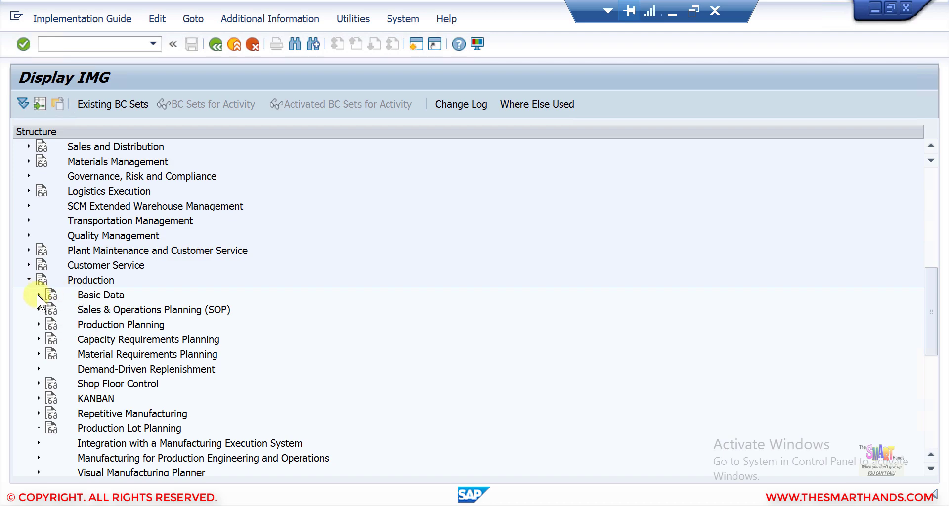
pyautogui.click(39, 295)
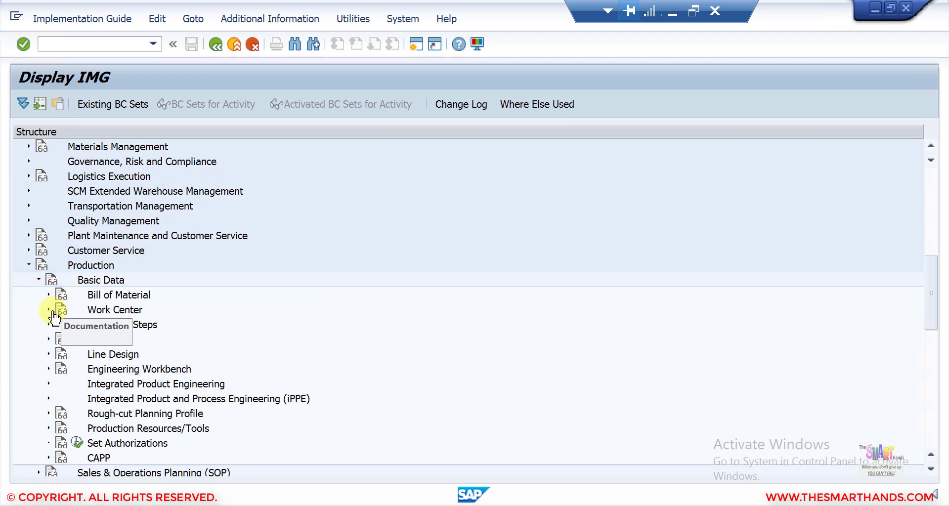
pyautogui.click(49, 310)
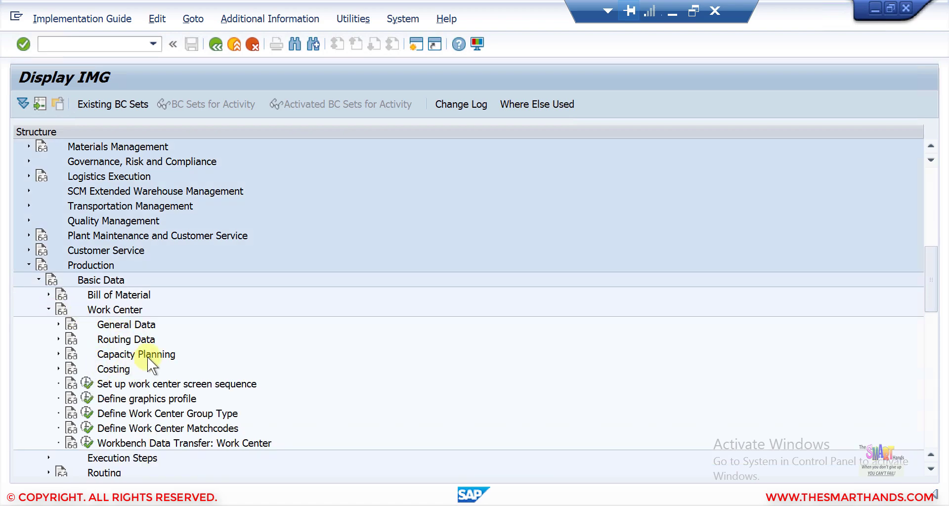
pyautogui.click(235, 47)
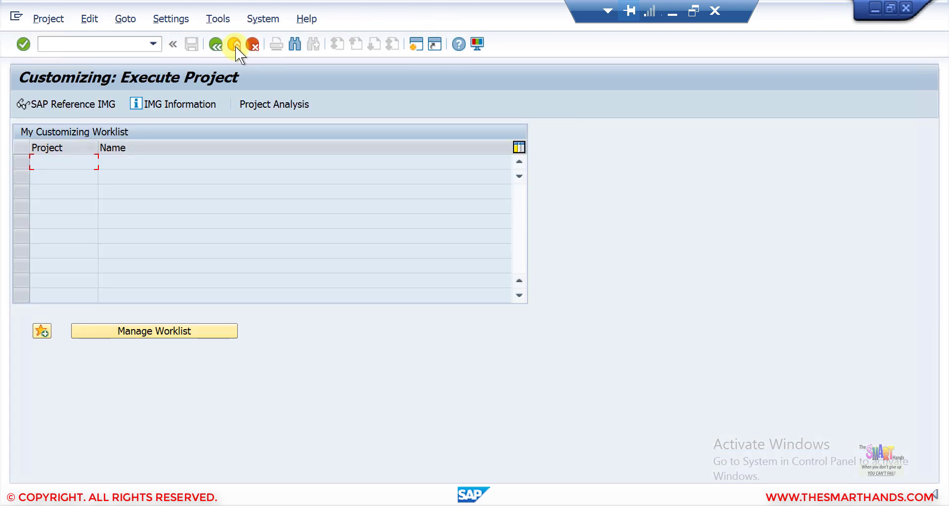
# - Reset to SAP Easy Access with /n and launch the /UI2/FLP Fiori Launchpad favorite
pyautogui.click(236, 47)
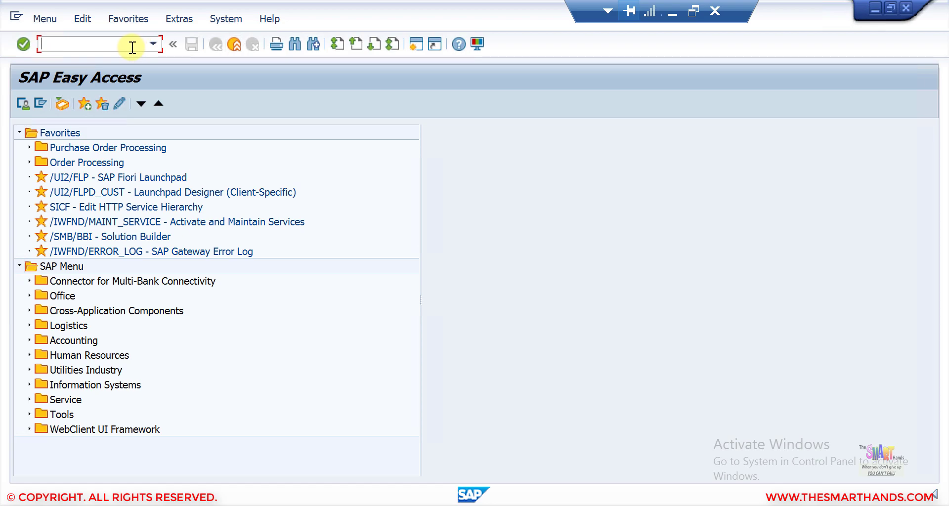
pyautogui.write('/n')
pyautogui.press('Return')
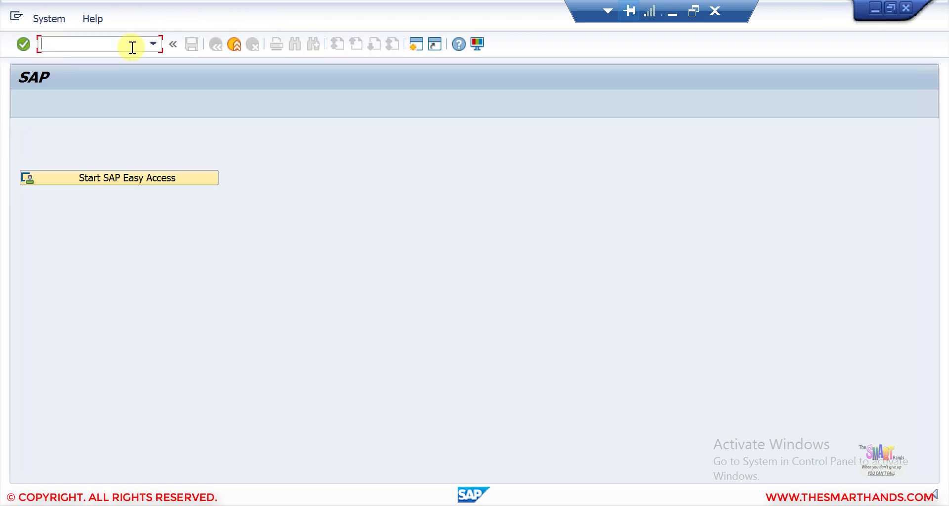
pyautogui.click(122, 172)
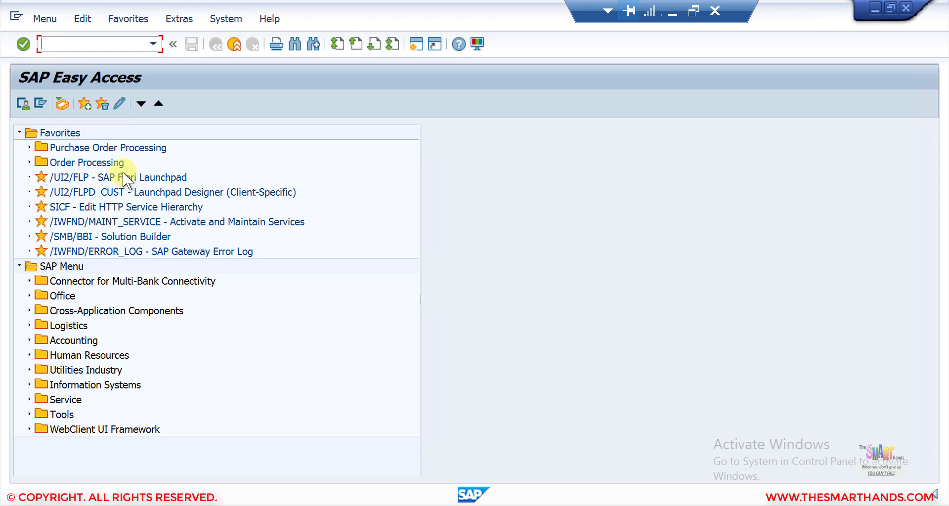
pyautogui.click(71, 178)
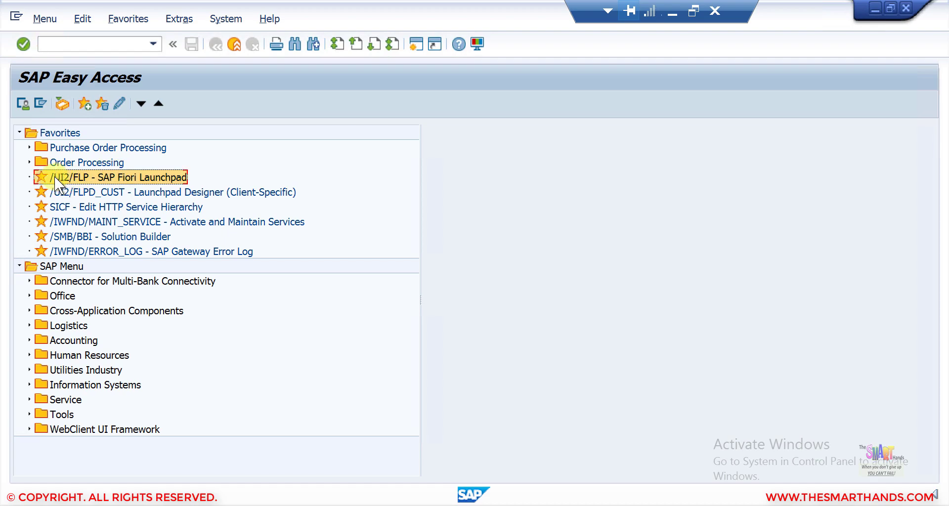
pyautogui.doubleClick(95, 178)
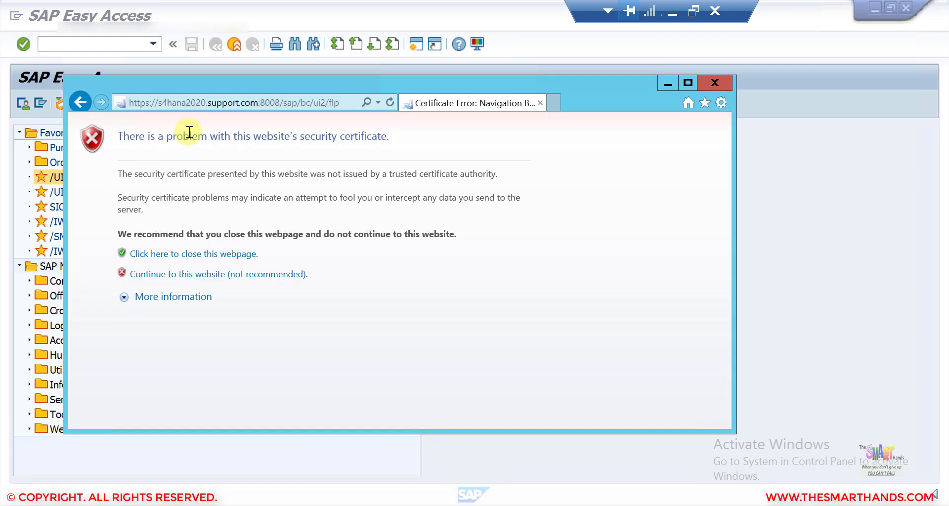
# - Maximize the browser, proceed past the certificate warning, then close the Internet Explorer launchpad window
pyautogui.click(688, 84)
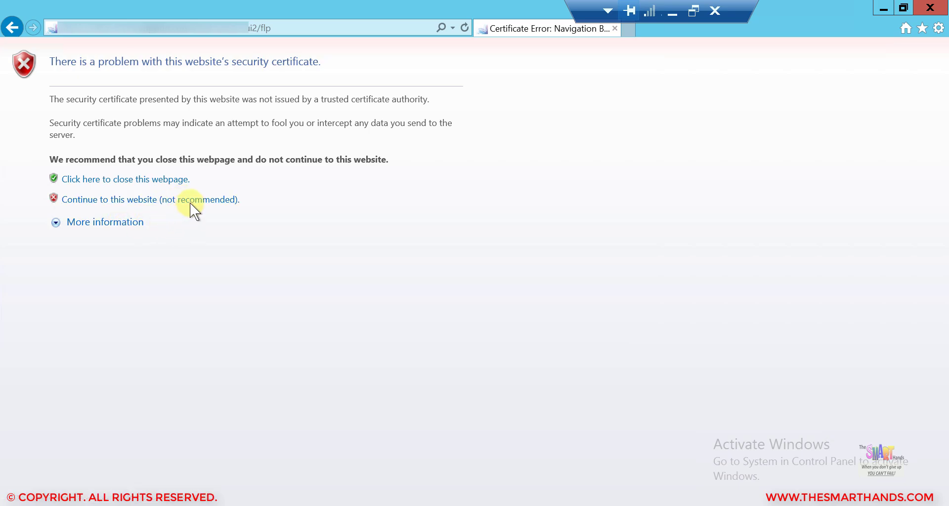
pyautogui.click(192, 202)
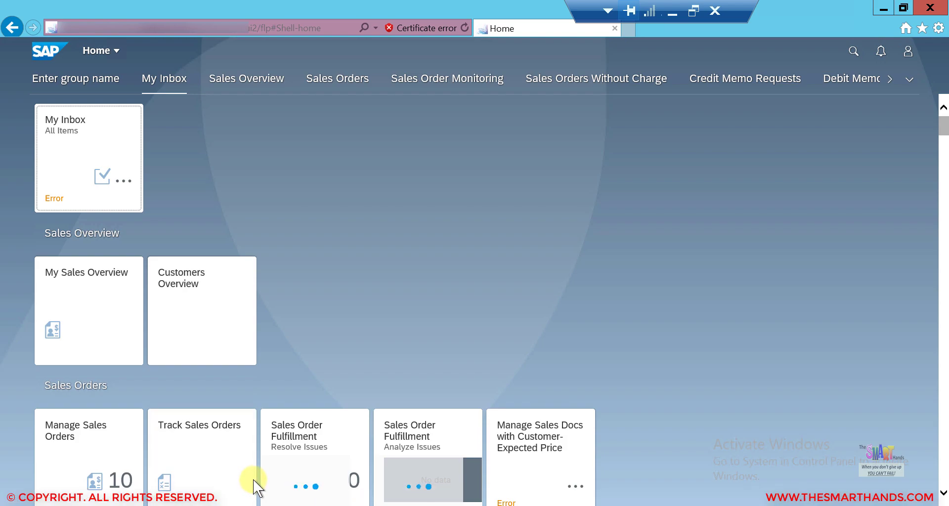
pyautogui.moveTo(233, 501)
pyautogui.click(249, 452)
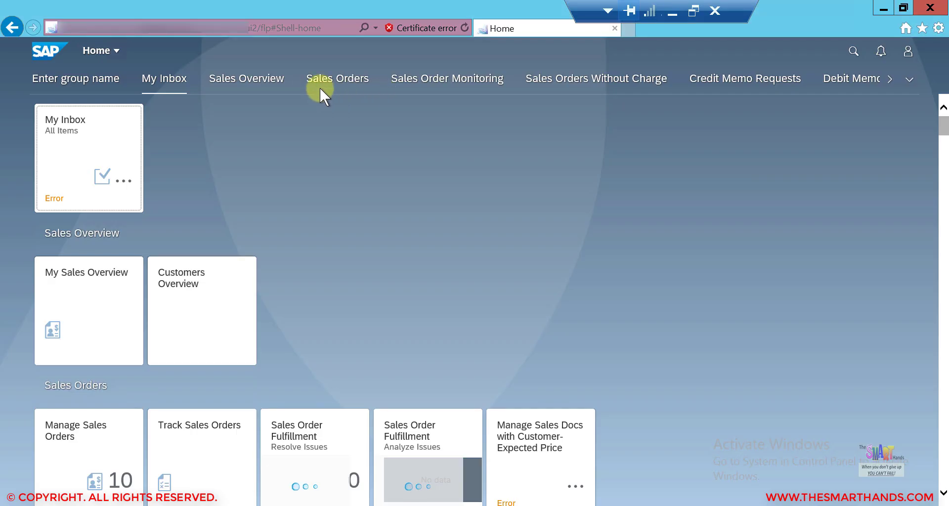
pyautogui.click(929, 8)
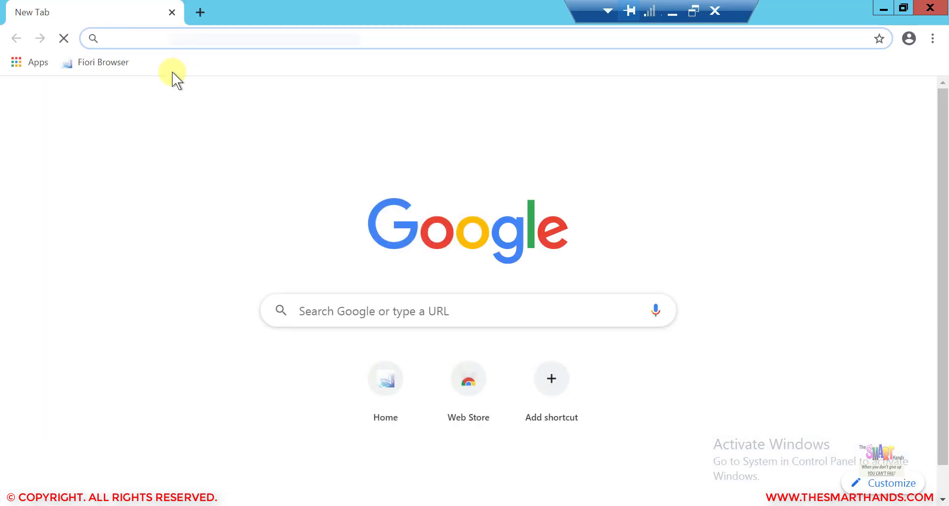
# - Log on to Fiori from the Fiori Browser bookmark with user name and password, then check the bookmark
pyautogui.click(98, 66)
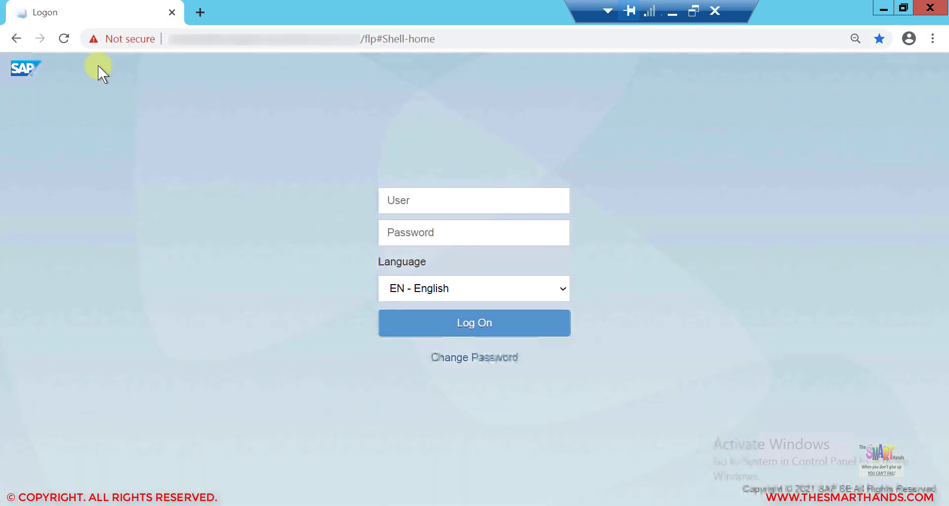
pyautogui.click(418, 203)
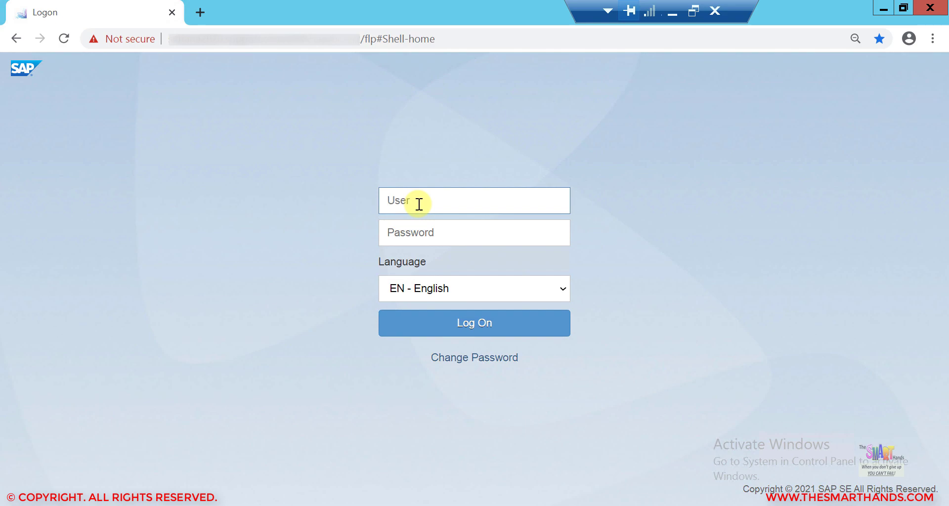
pyautogui.press('Tab')
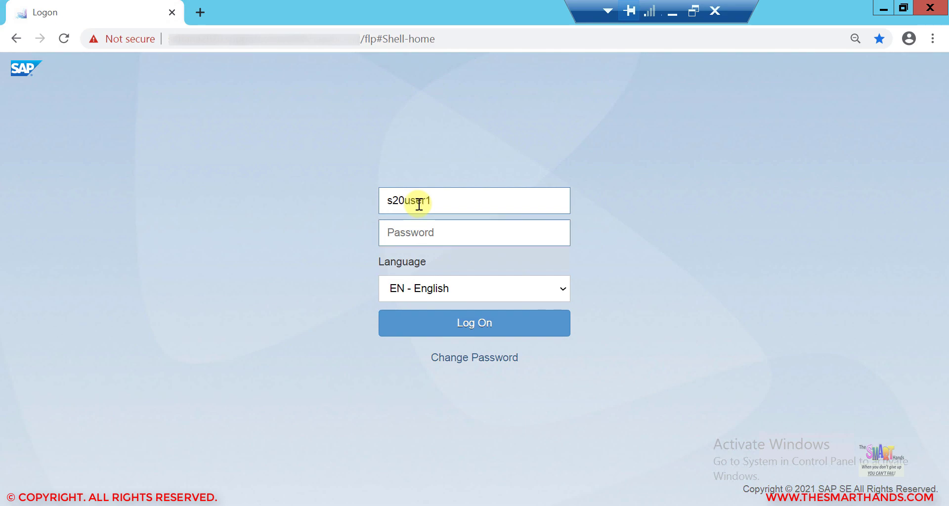
pyautogui.click(474, 319)
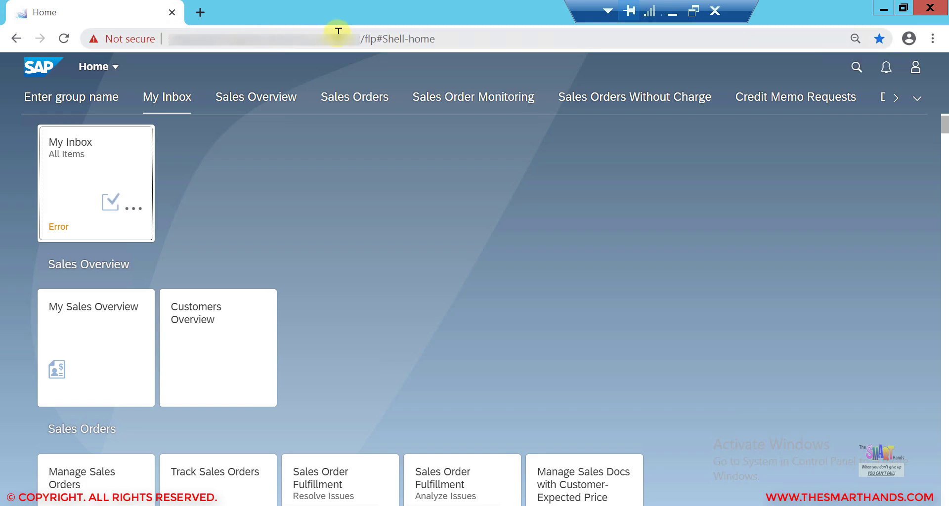
pyautogui.click(880, 38)
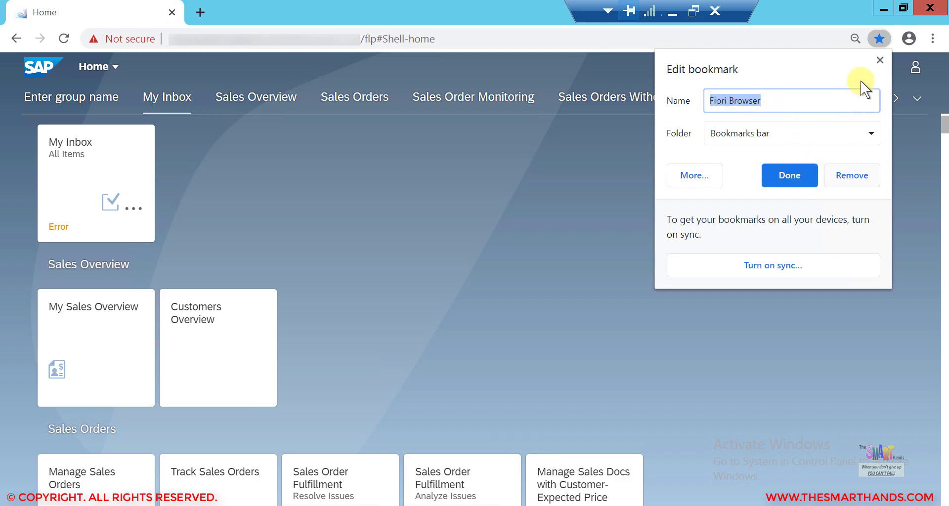
pyautogui.click(879, 59)
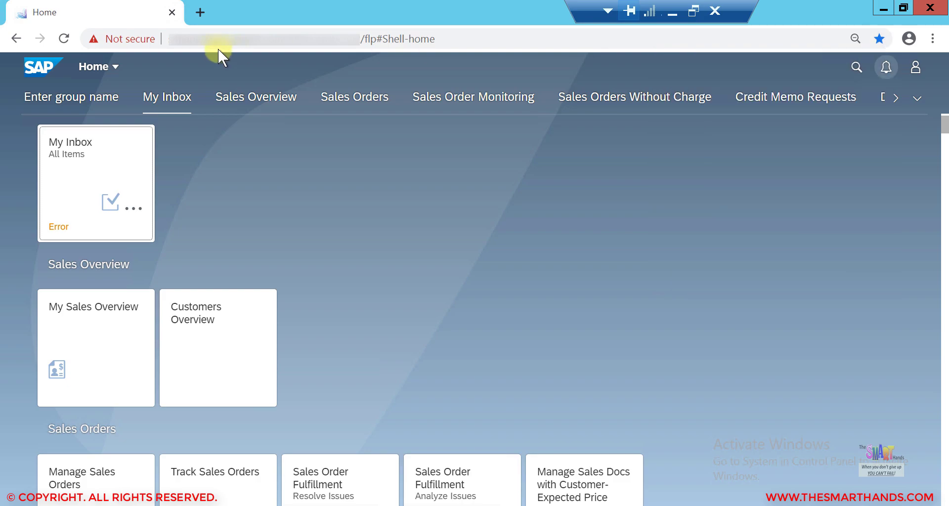
# - Load the Fiori launchpad in a second tab, return to the first tab, and open Chrome's menu
pyautogui.click(200, 12)
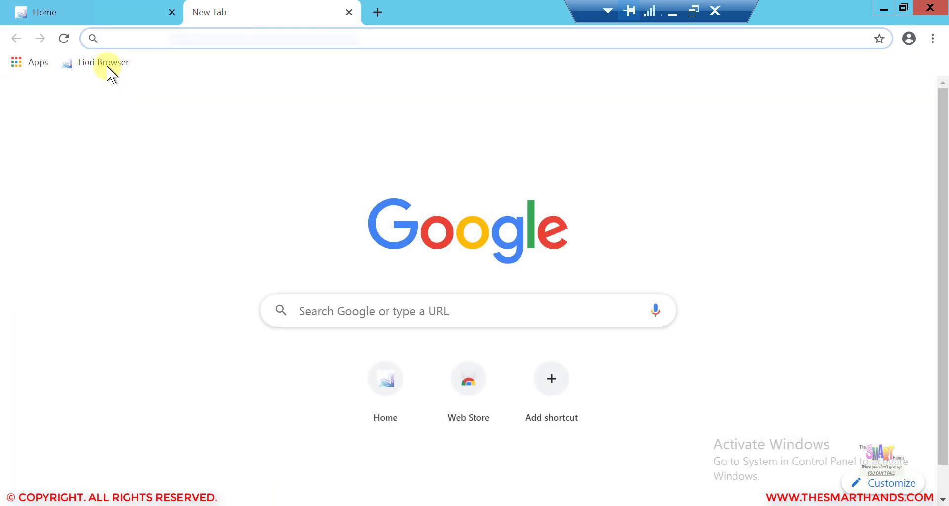
pyautogui.click(108, 65)
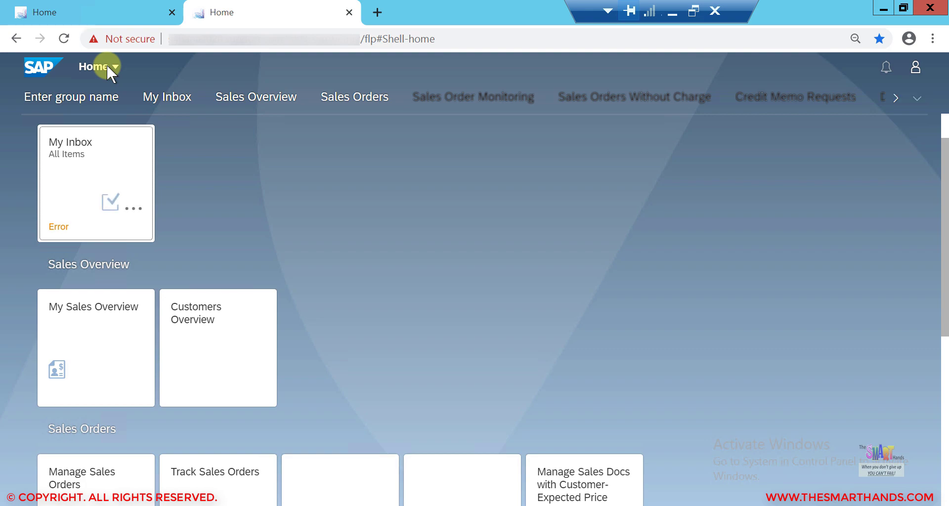
pyautogui.click(103, 2)
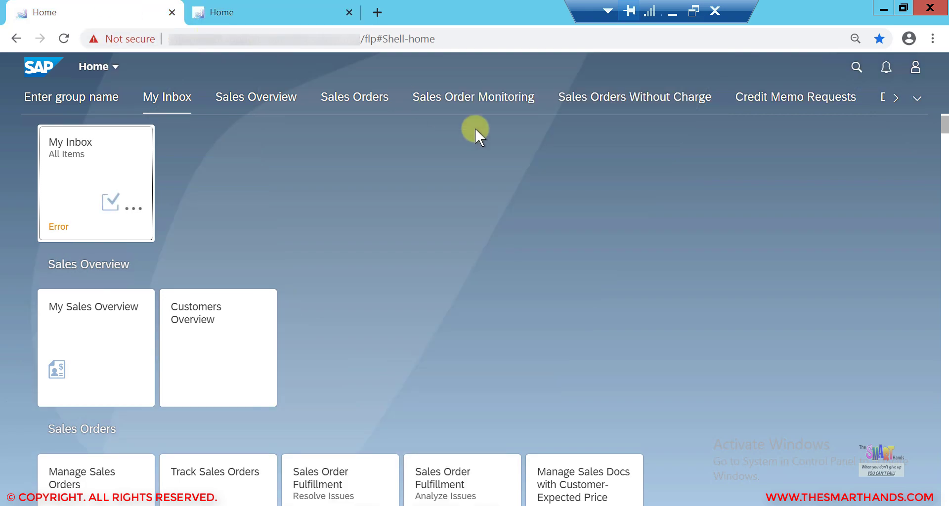
pyautogui.click(933, 39)
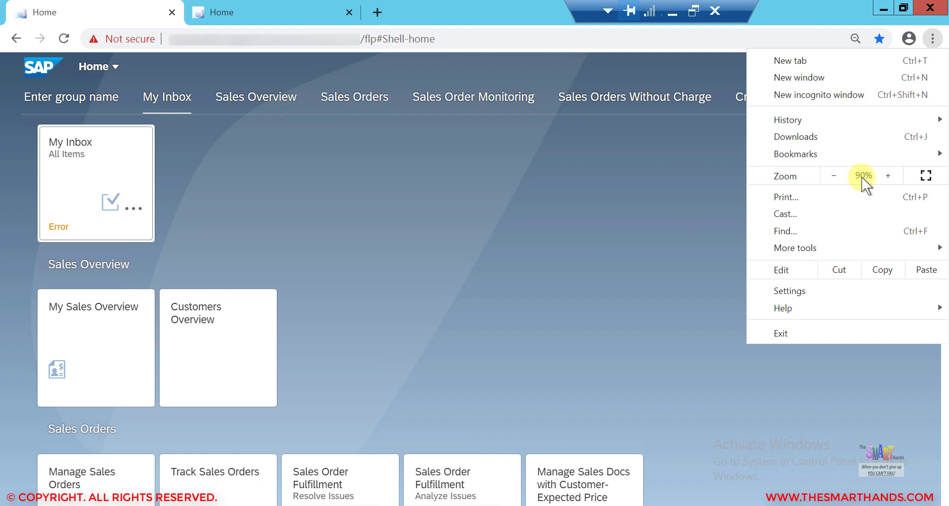
# - At 75% zoom, open Manage Sales Orders from the Sales Orders group and list the orders
pyautogui.click(835, 176)
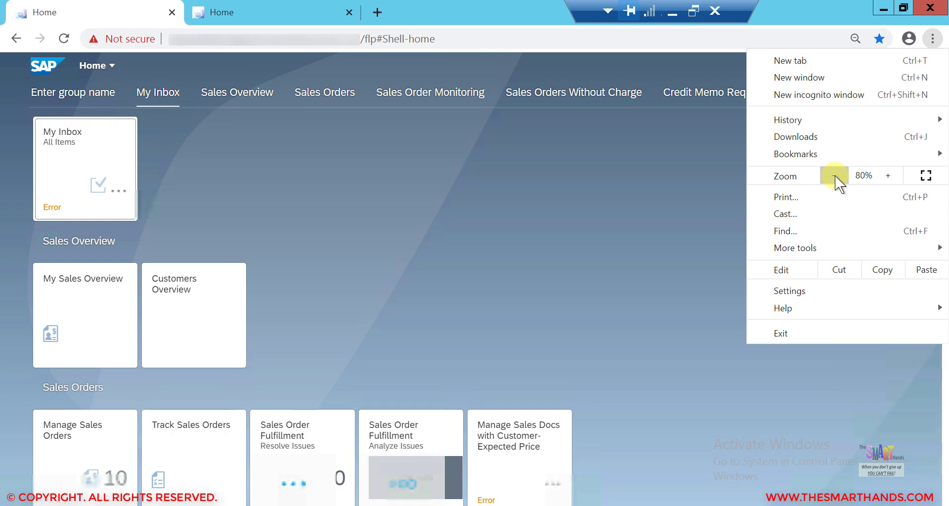
pyautogui.click(835, 176)
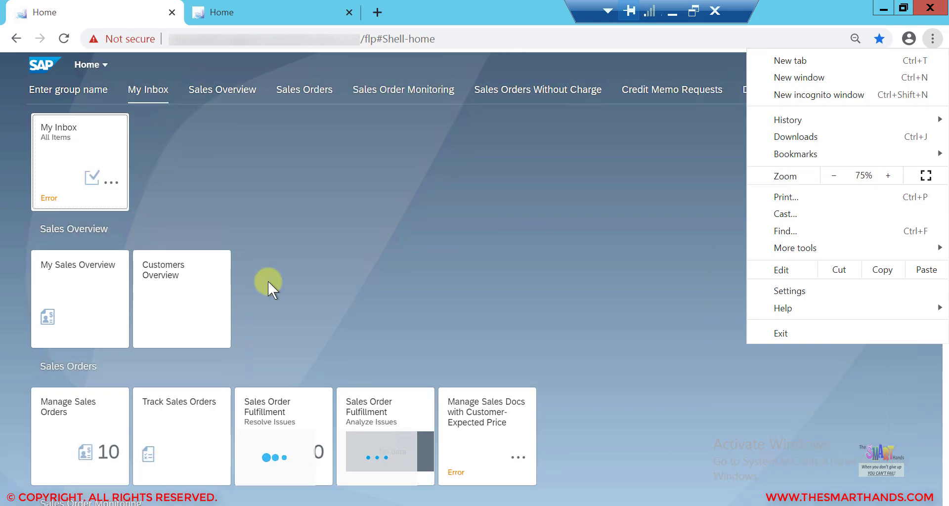
pyautogui.click(319, 88)
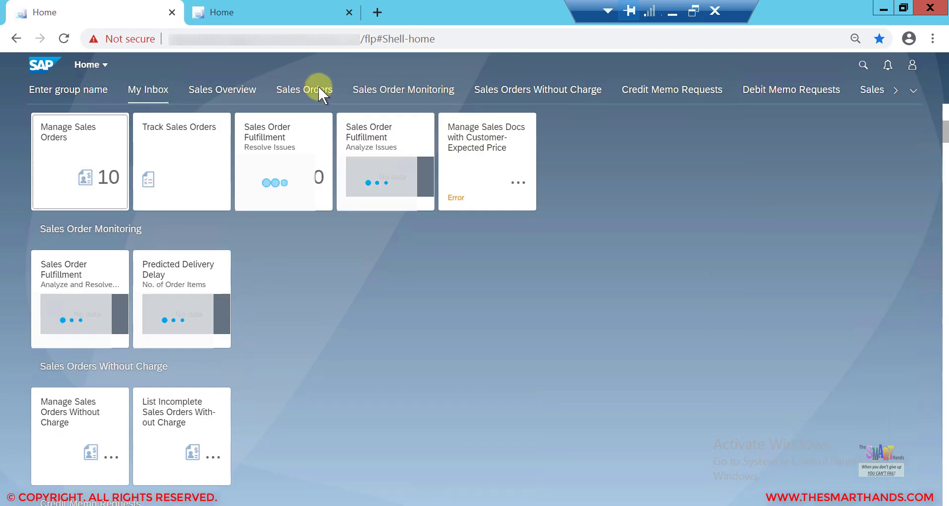
pyautogui.click(67, 181)
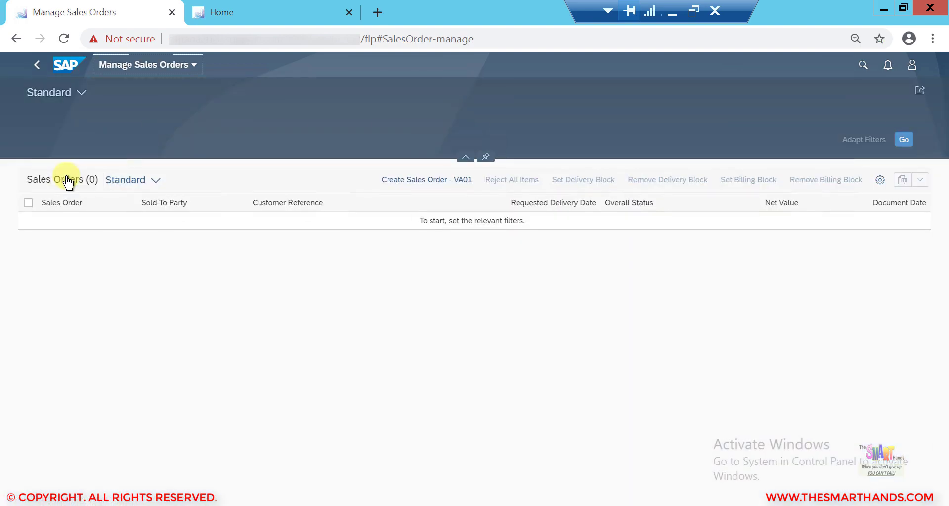
pyautogui.click(904, 142)
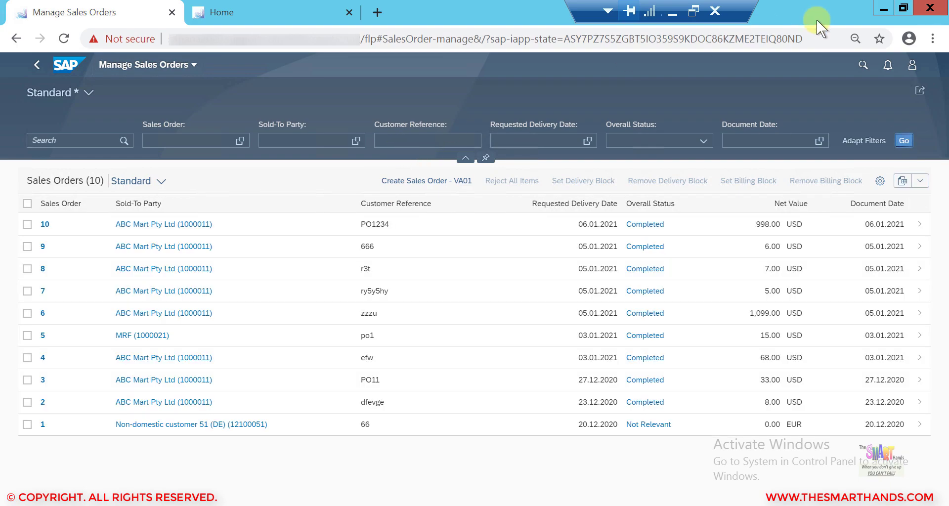
# - Restore zoom to 80%, minimize the remote session, and present slide 5 as a slide show
pyautogui.click(934, 39)
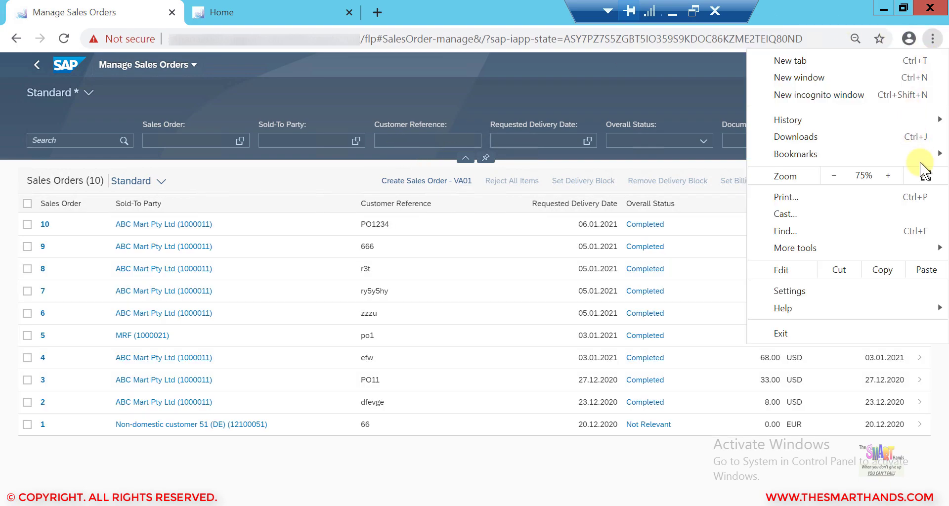
pyautogui.click(891, 176)
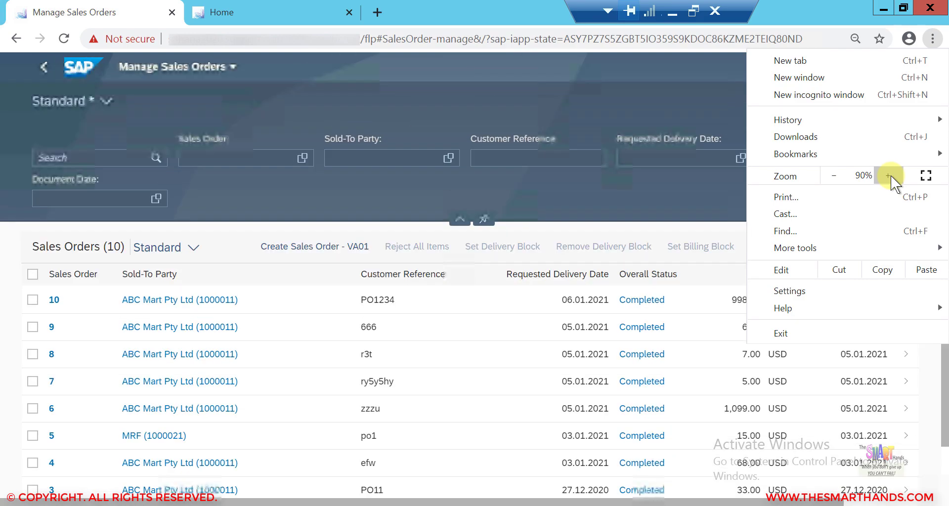
pyautogui.click(670, 9)
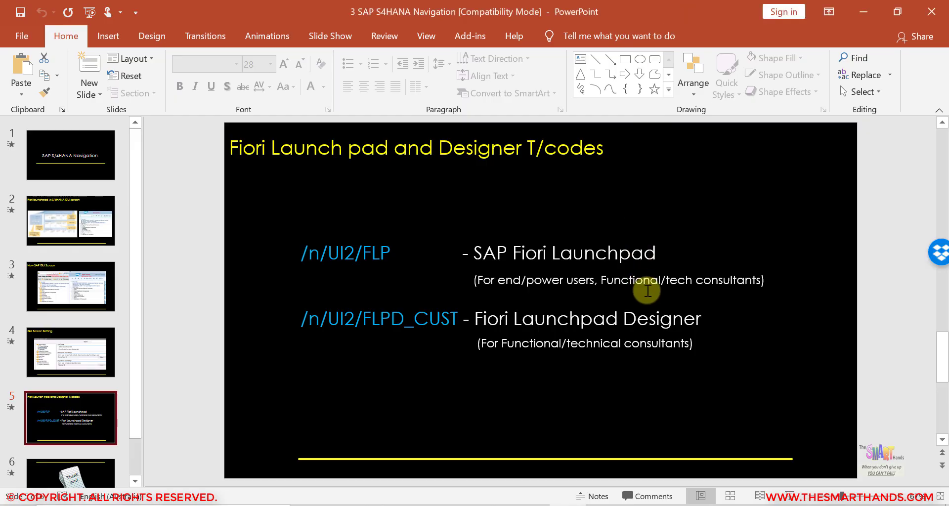
pyautogui.click(791, 496)
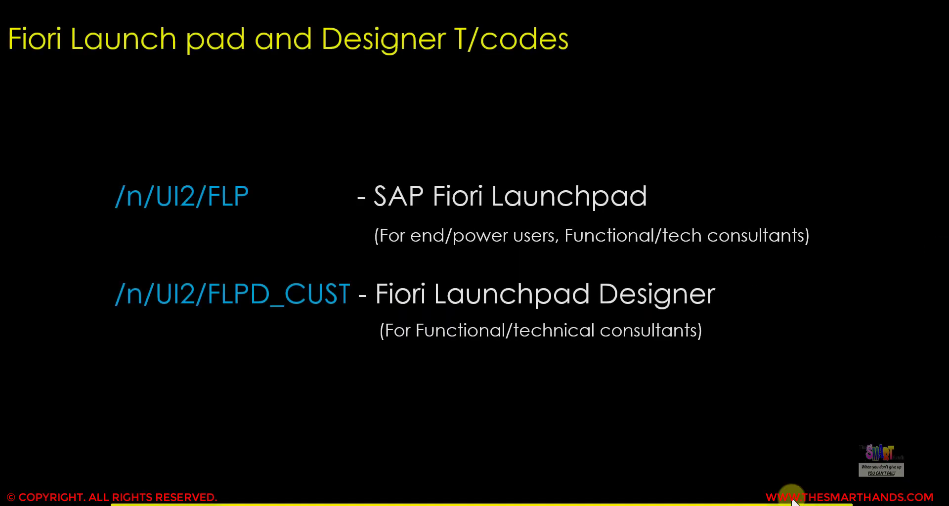